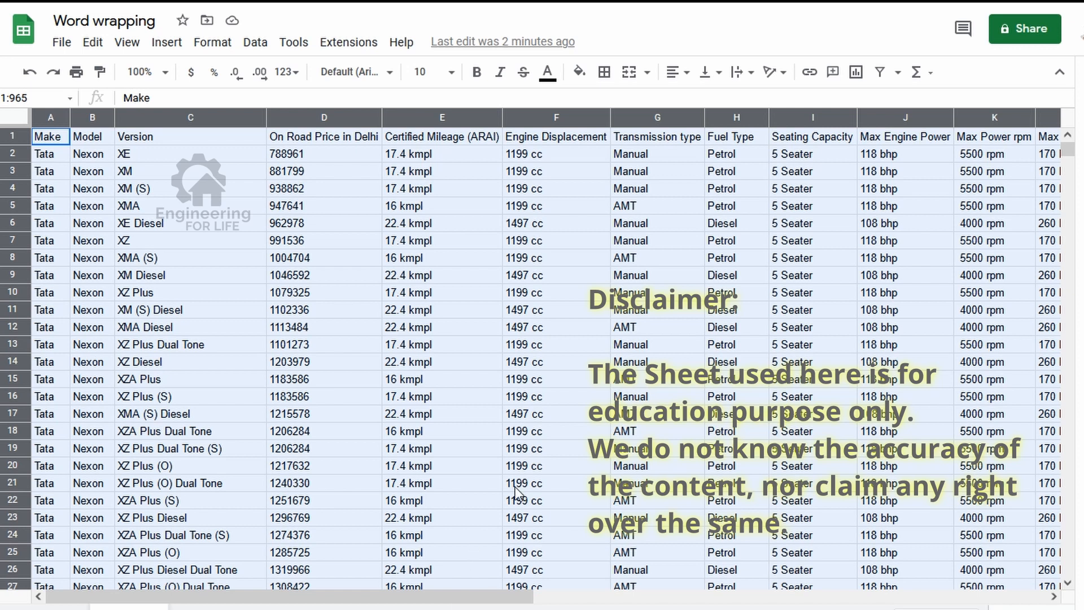
- Examine the car data table down to its last row and across its columns
scroll(558, 422, down, 7)
scroll(557, 420, up, 7)
scroll(558, 420, down, 7)
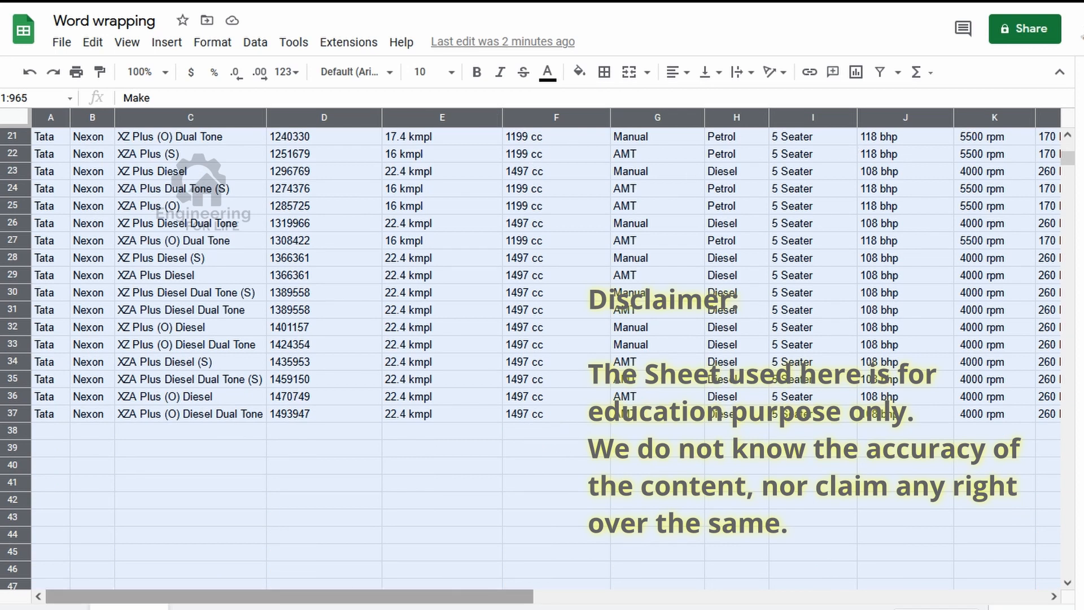
scroll(542, 350, right, 10)
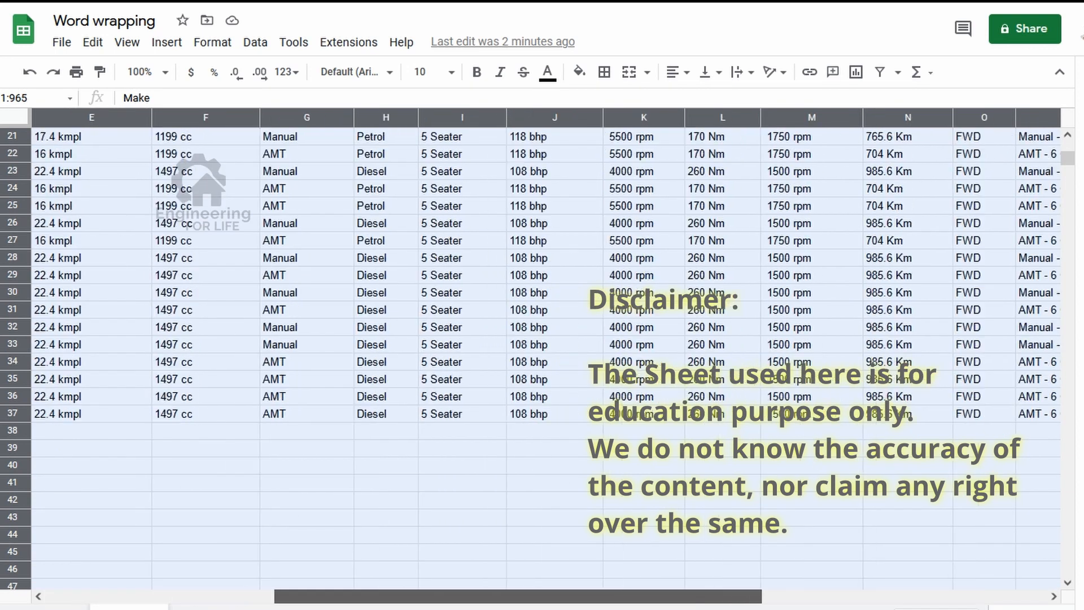
scroll(682, 536, left, 8)
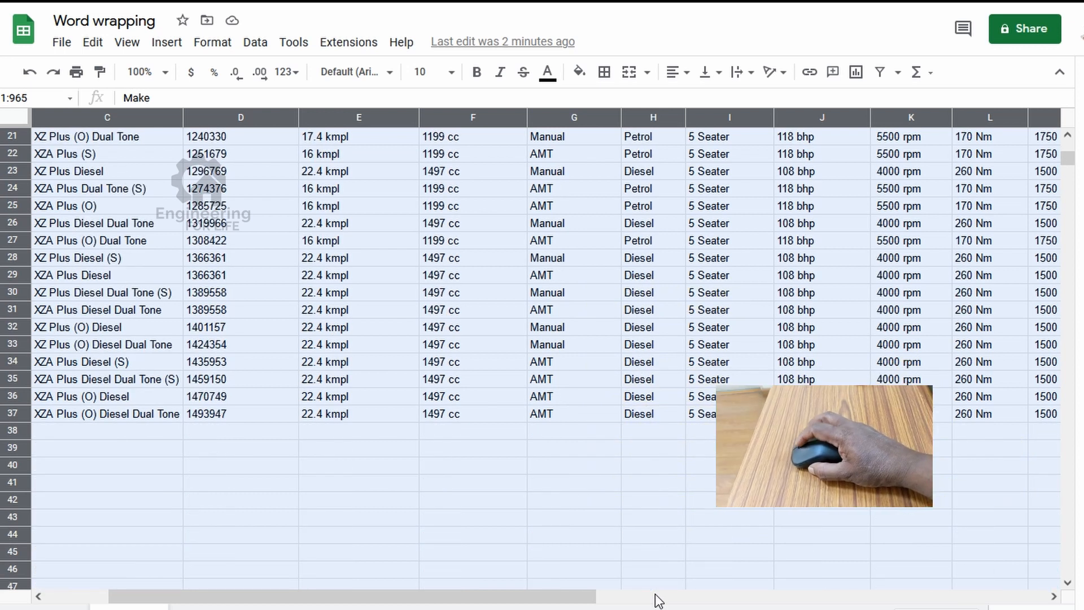
scroll(655, 598, up, 3)
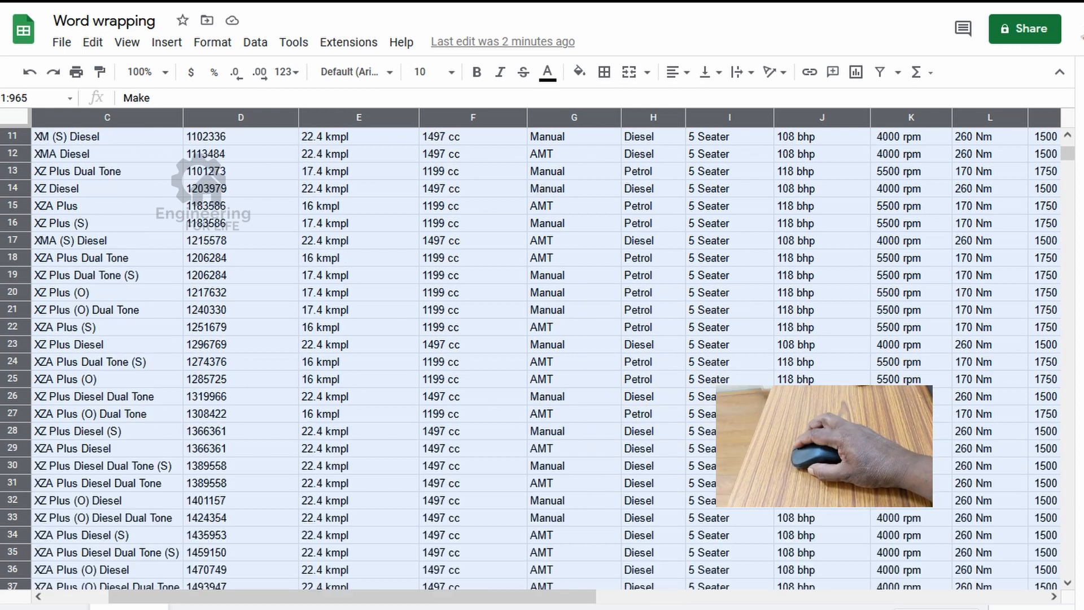
scroll(542, 358, down, 2)
scroll(542, 359, up, 2)
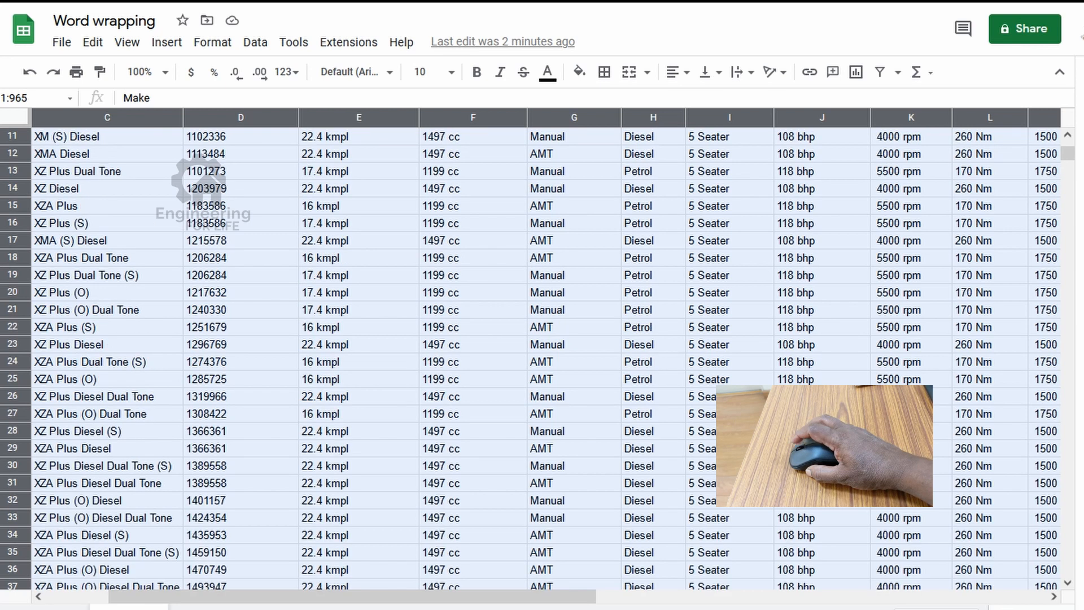
scroll(542, 358, down, 2)
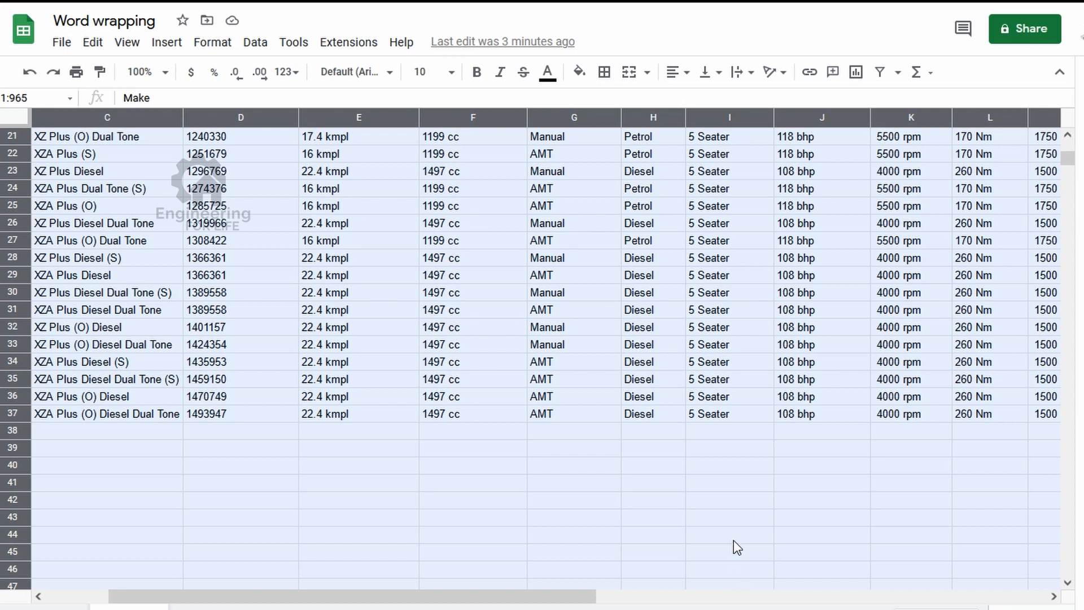
scroll(734, 540, up, 4)
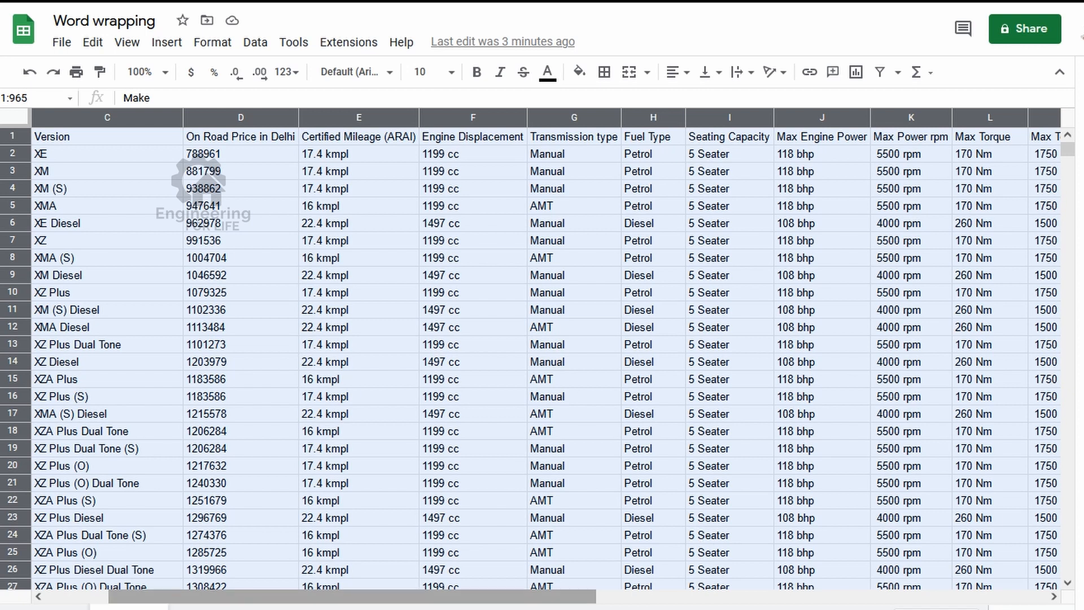
- Compare the Engine Displacement heading in column F with the shorter values beneath it
mouse_move(452, 596)
mouse_down()
mouse_move(616, 596)
mouse_move(462, 596)
mouse_up()
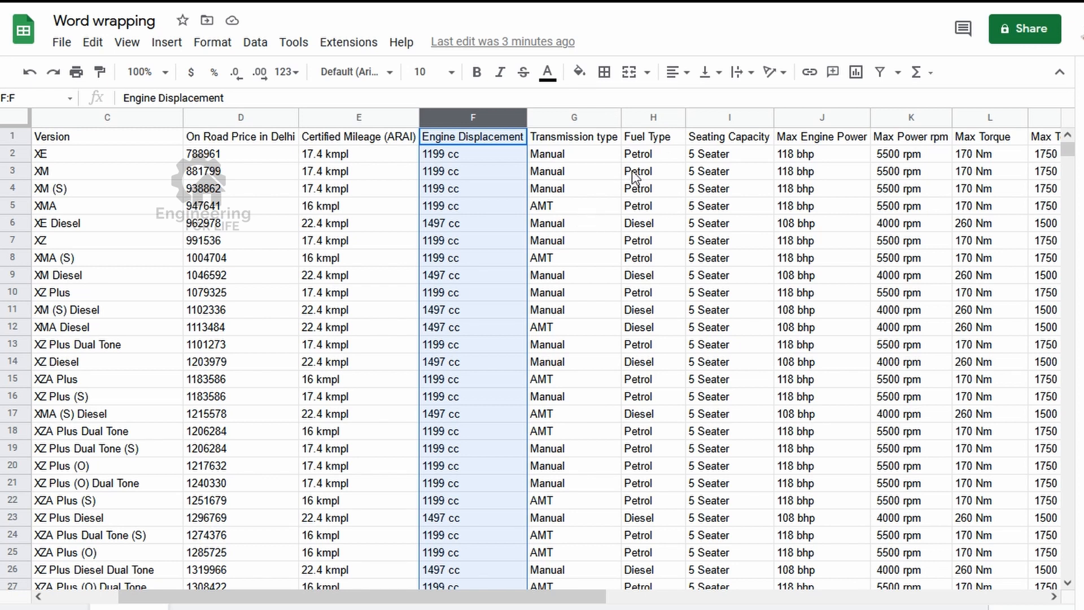
key(Down)
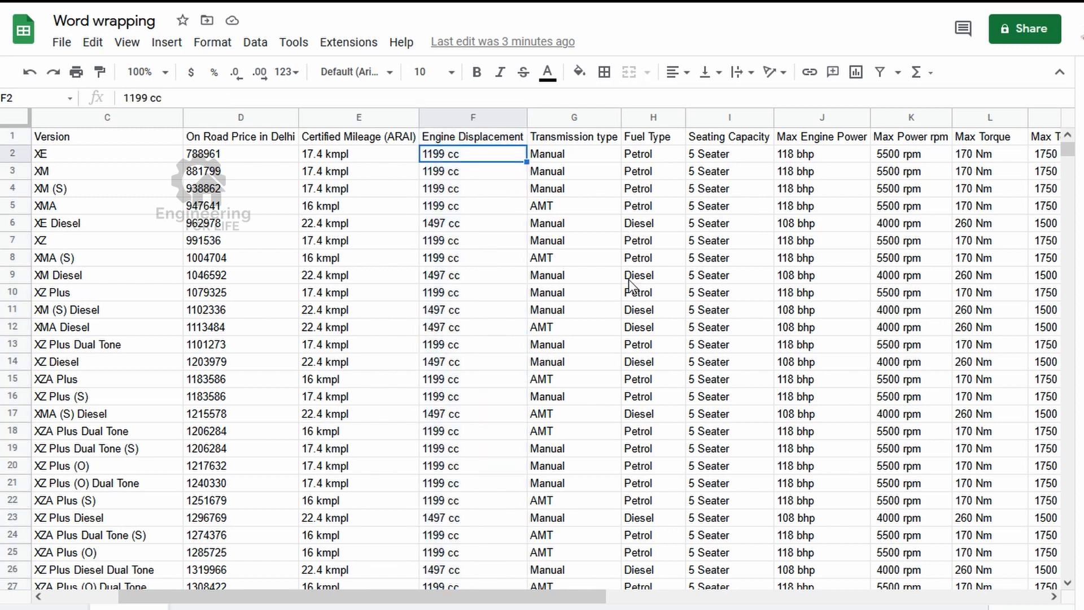
key(Down)
key(Down)
key(Down)
key(Down)
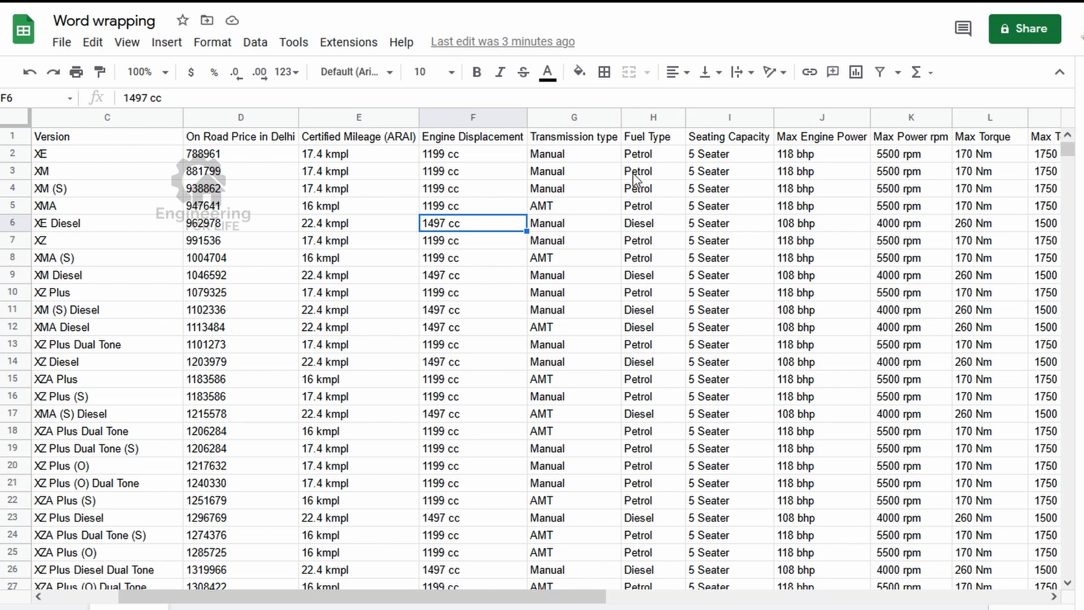
key(ctrl+Up)
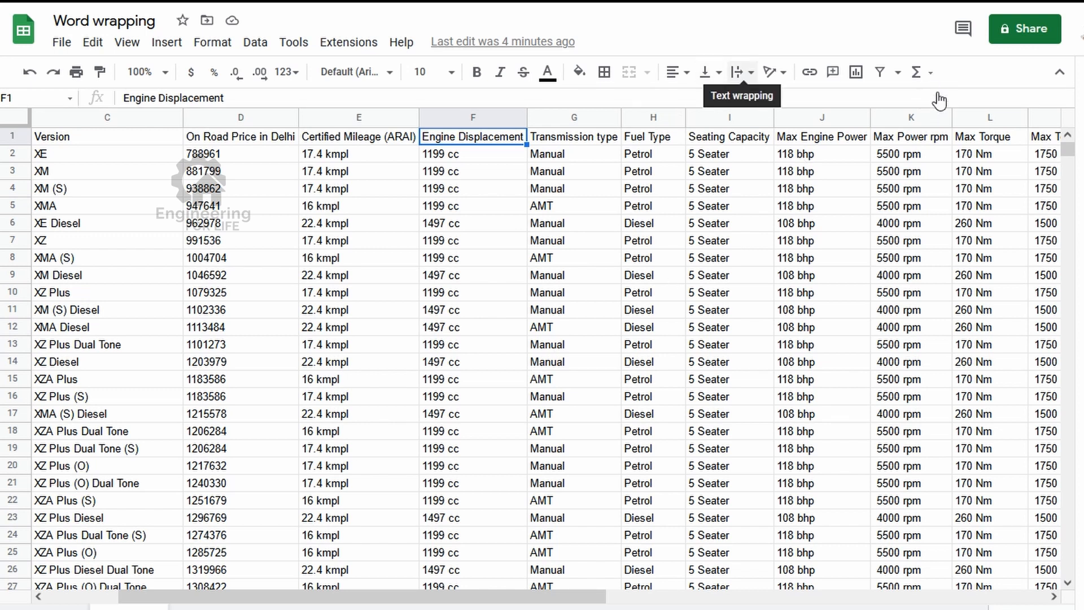
- Apply text wrapping to the entire header row 1
click(740, 71)
click(742, 71)
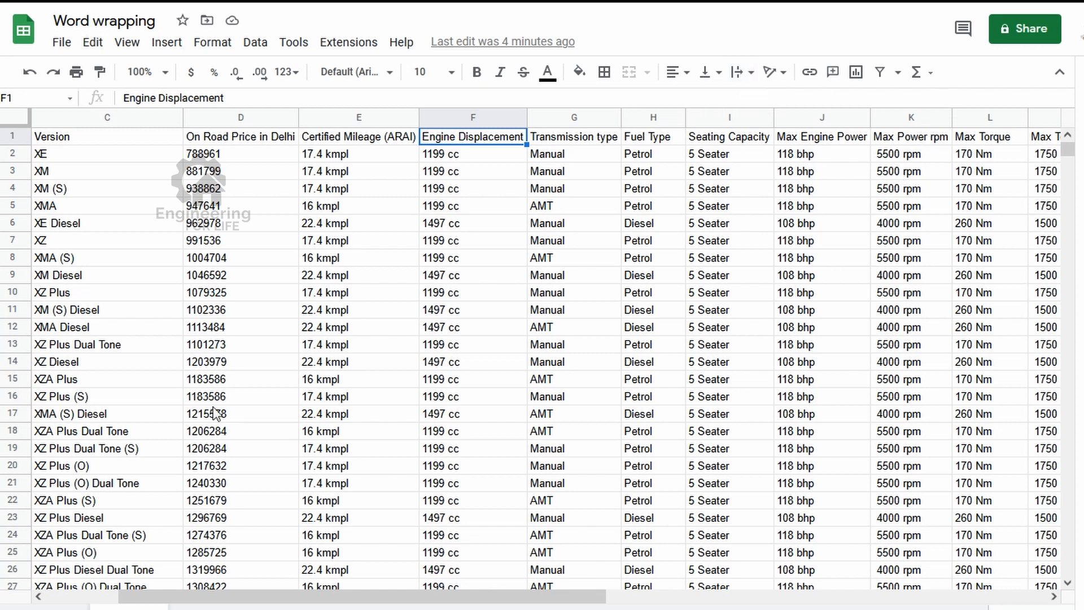
click(13, 136)
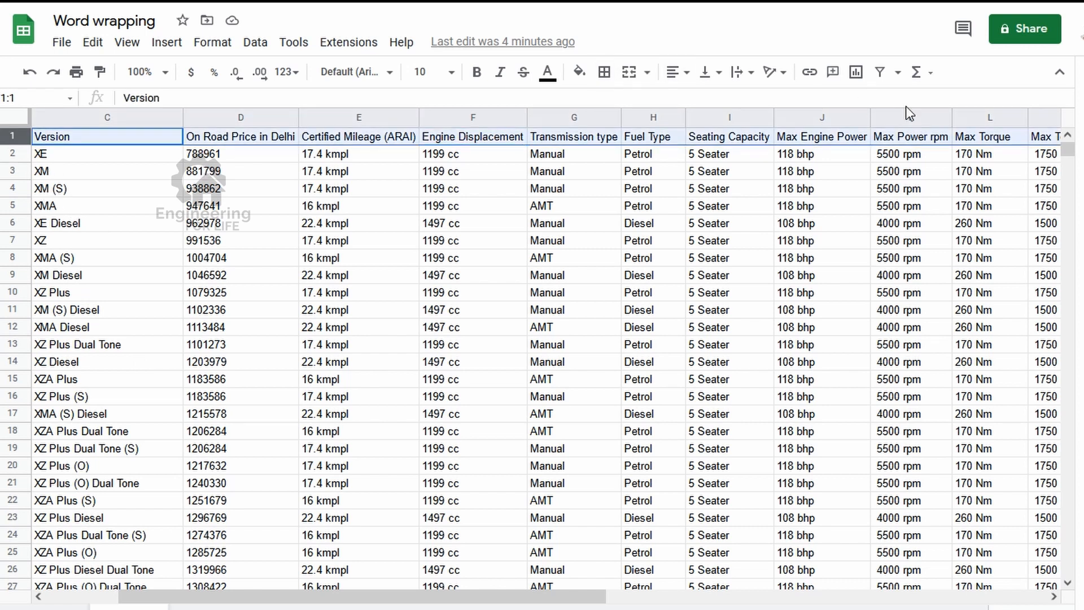
click(741, 72)
click(763, 96)
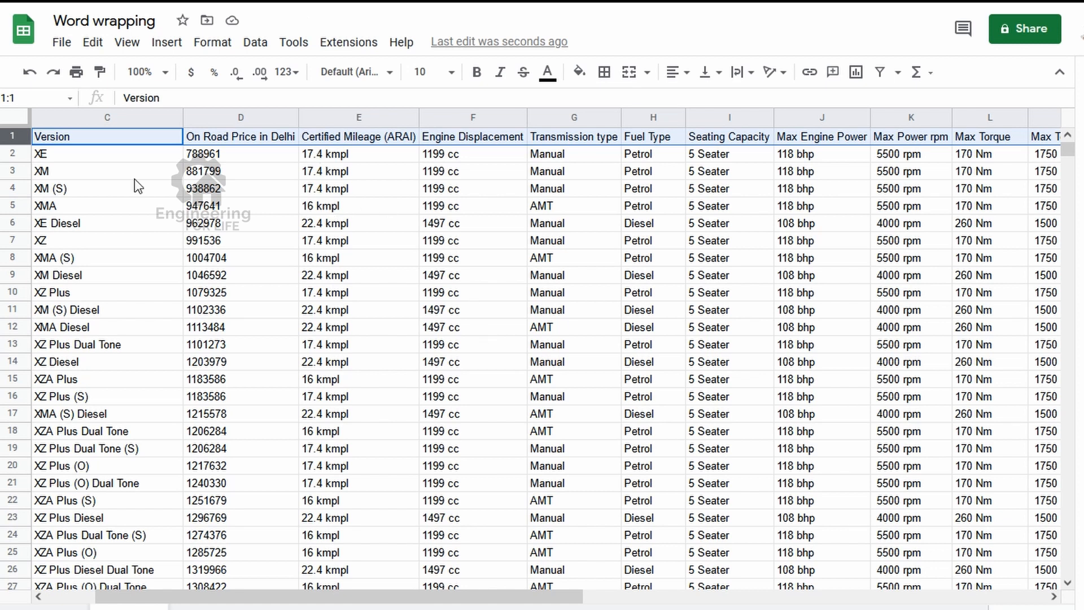
- Narrow the wide columns from On Road Price in Delhi onward to fit their data, letting the row 1 headings wrap
drag(299, 117, 296, 149)
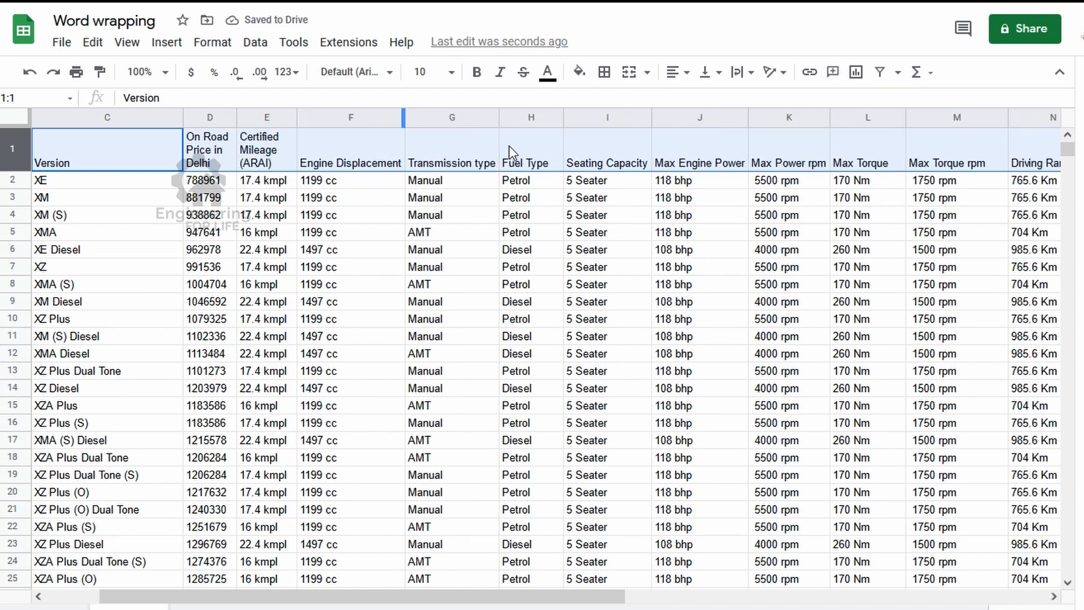
drag(508, 142, 435, 142)
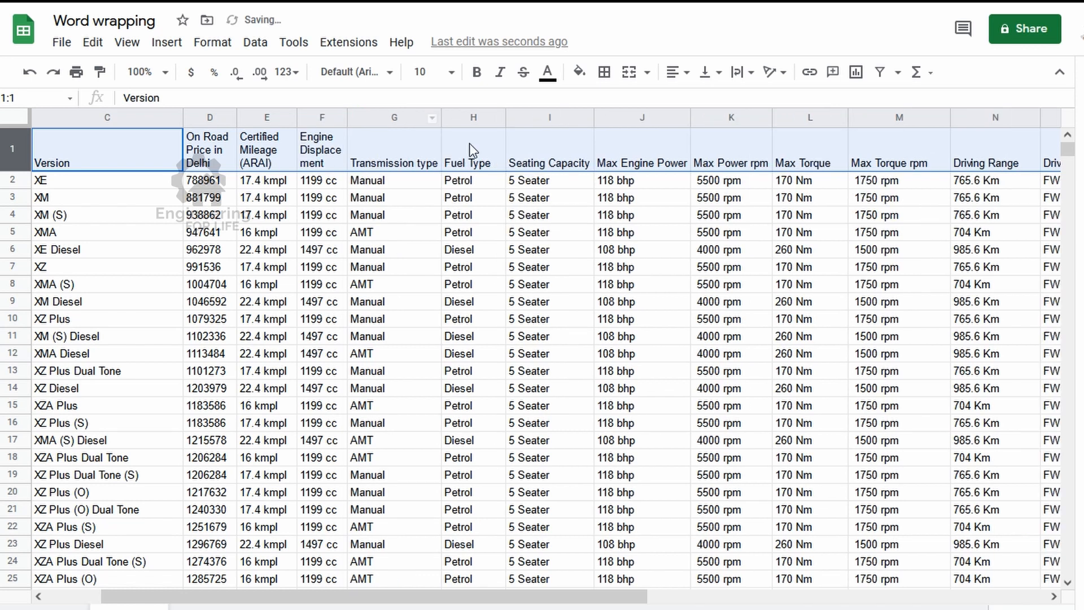
drag(551, 147, 514, 148)
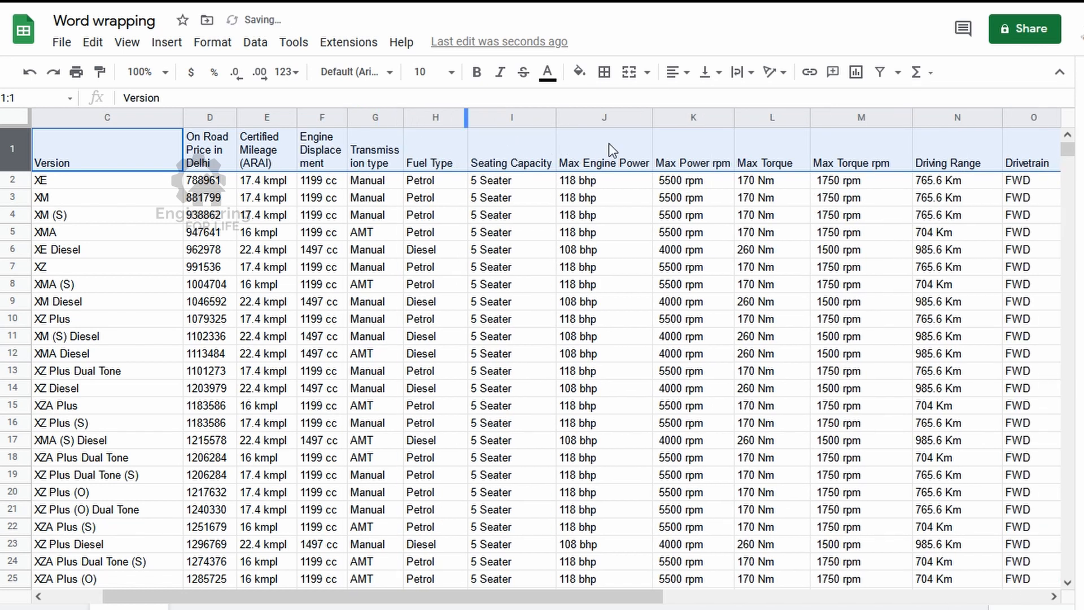
drag(693, 140, 656, 139)
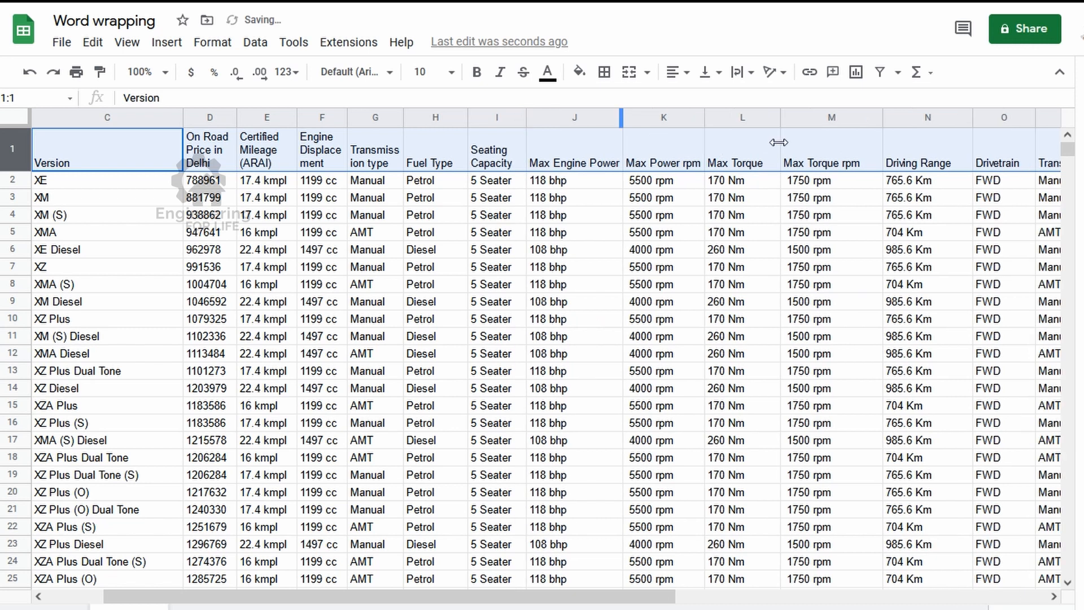
drag(778, 142, 730, 142)
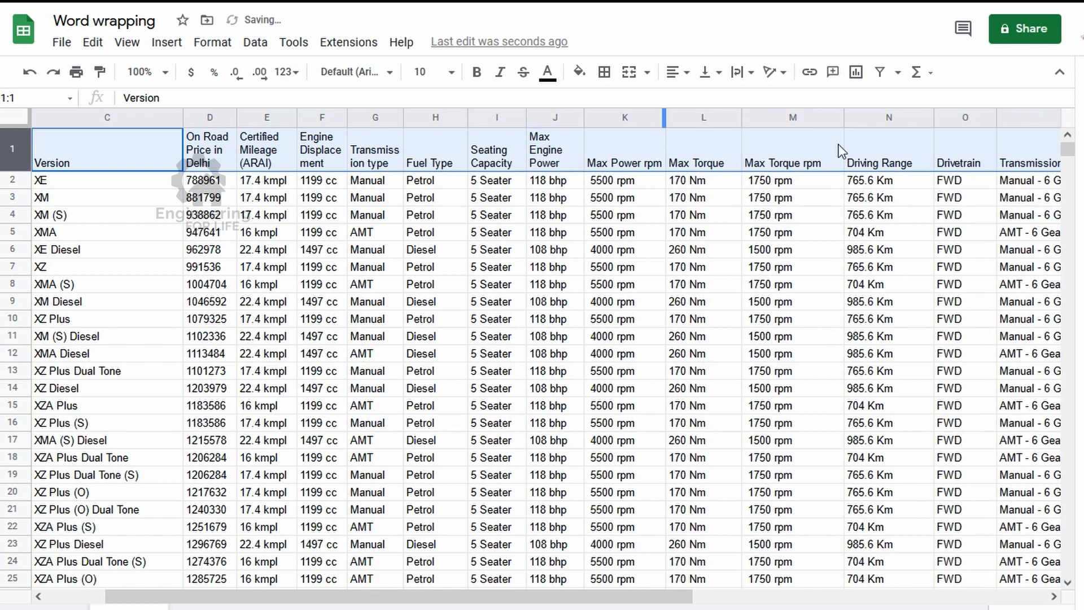
drag(825, 136, 819, 136)
drag(1042, 141, 996, 141)
drag(621, 596, 594, 596)
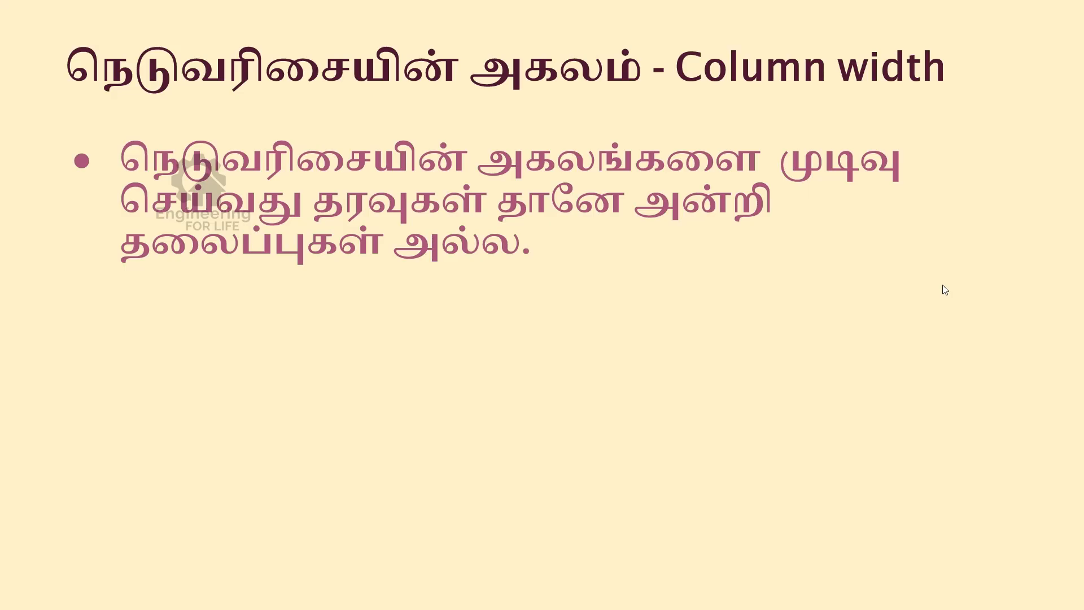
click(914, 284)
click(913, 284)
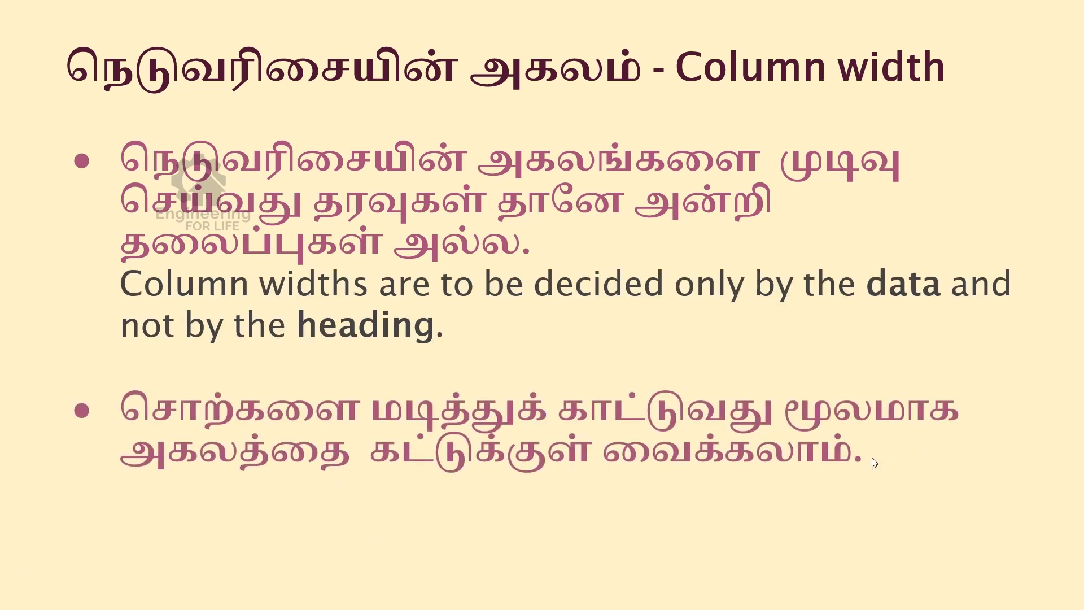
click(900, 465)
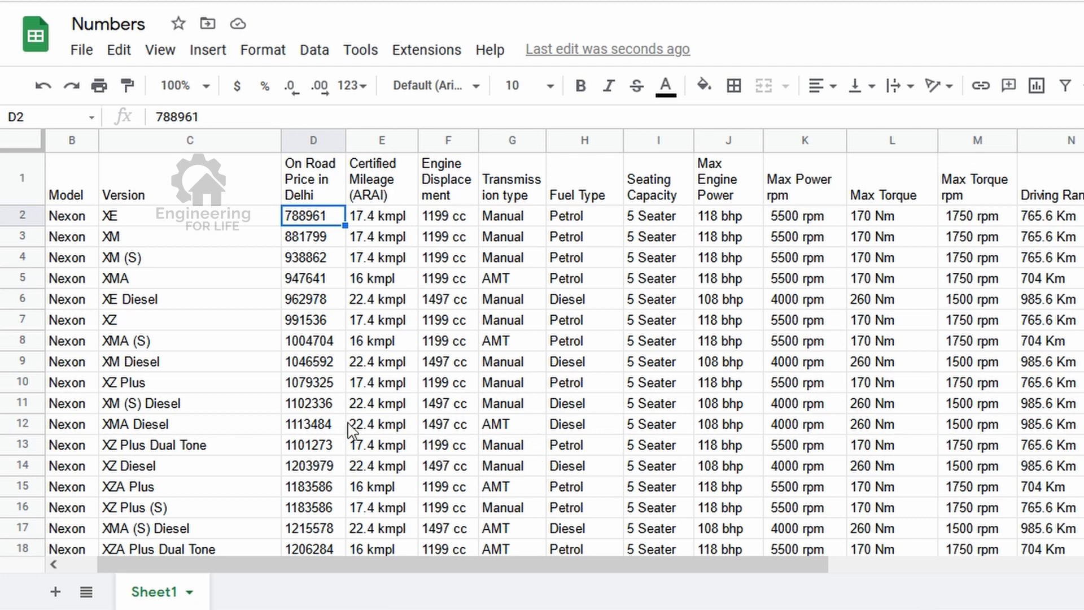
- Right-align the whole On Road Price in Delhi column
drag(311, 219, 326, 452)
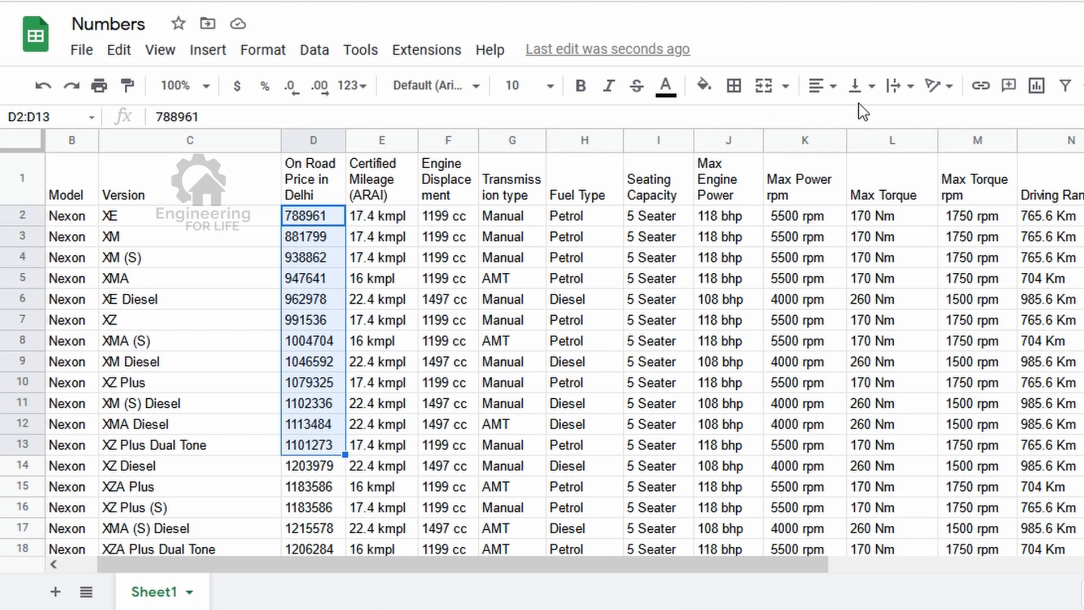
click(833, 89)
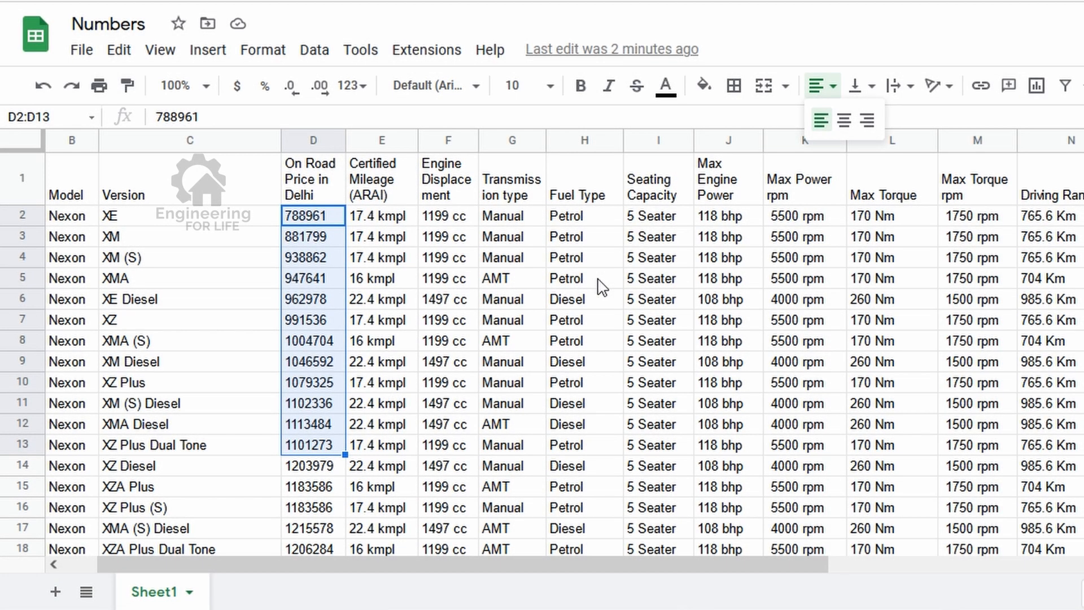
click(325, 145)
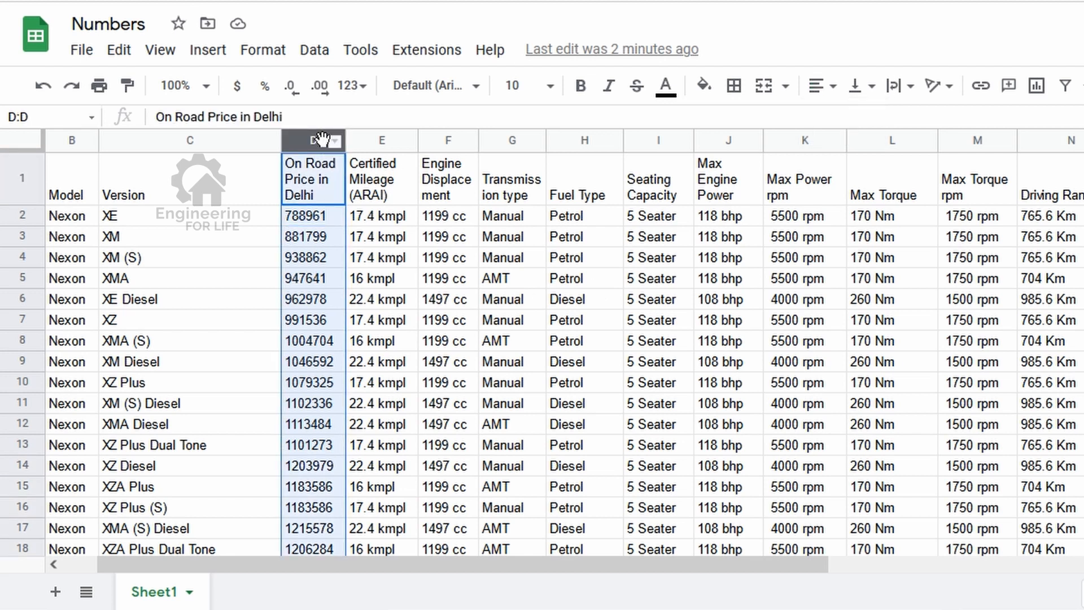
click(830, 86)
click(864, 121)
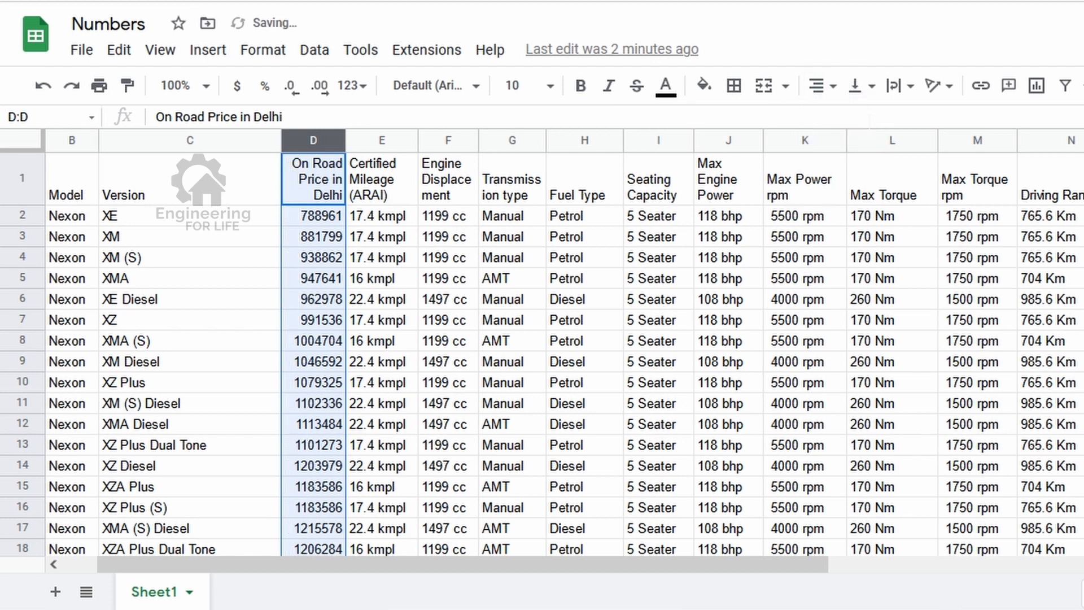
click(415, 364)
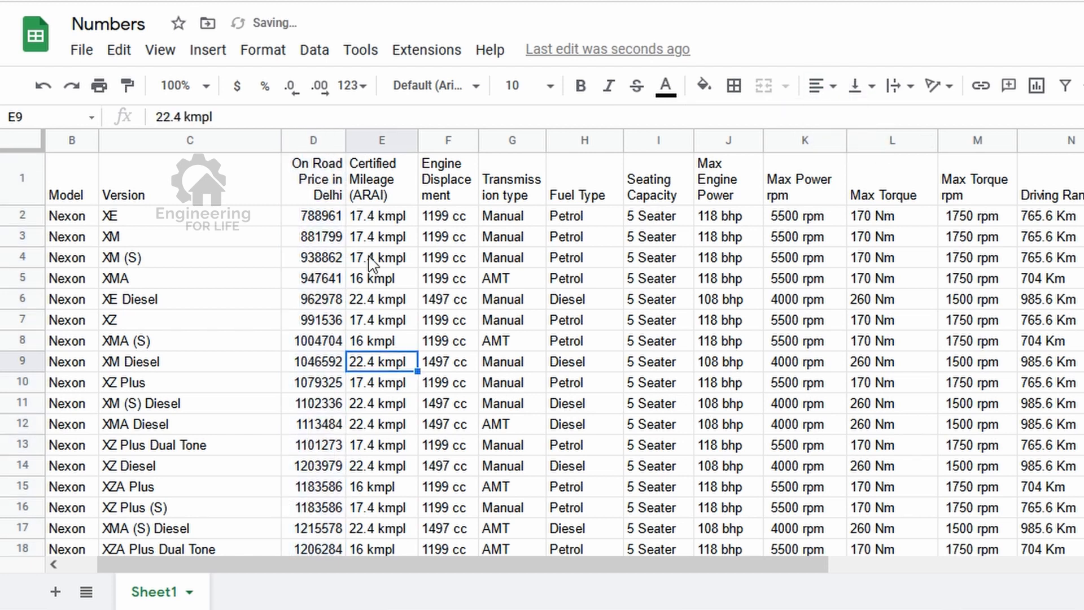
- Format the On Road Price in Delhi column as numbers with thousands separators and no decimals
drag(333, 219, 333, 468)
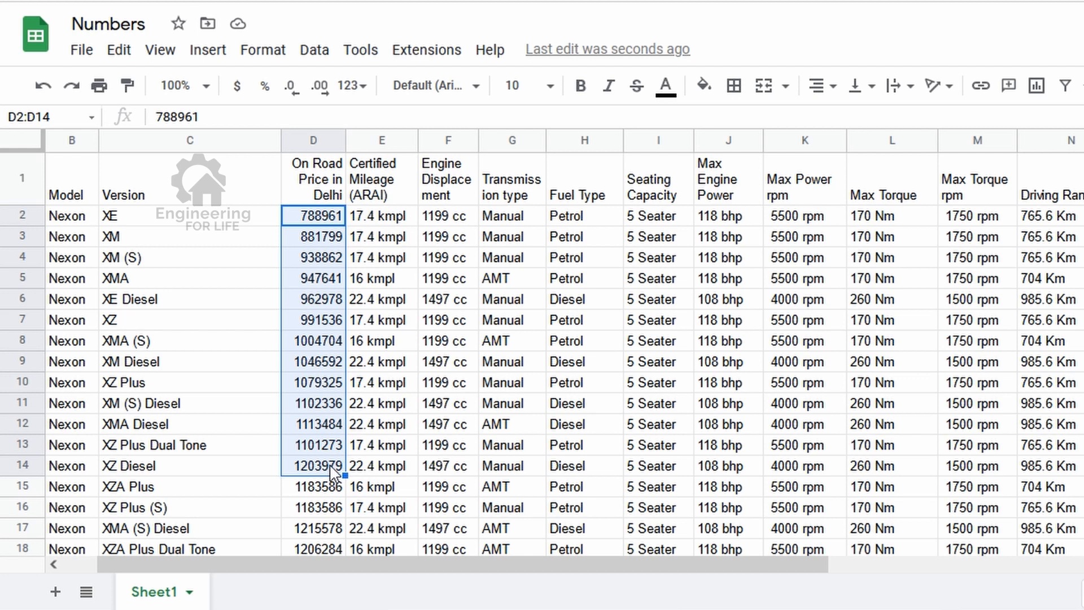
click(313, 140)
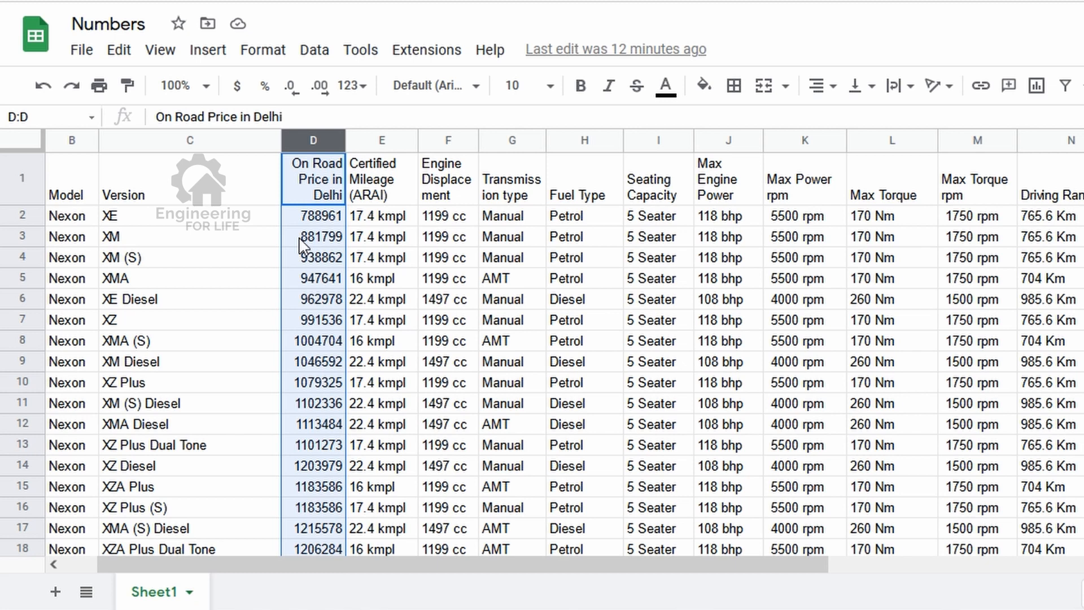
right_click(315, 144)
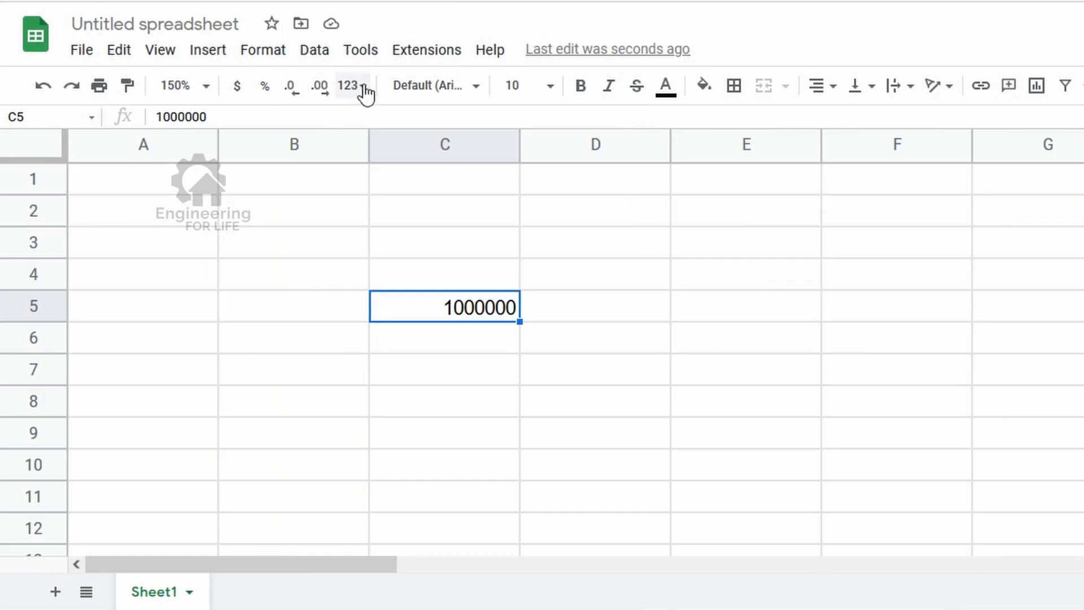
key(ctrl+shift+1)
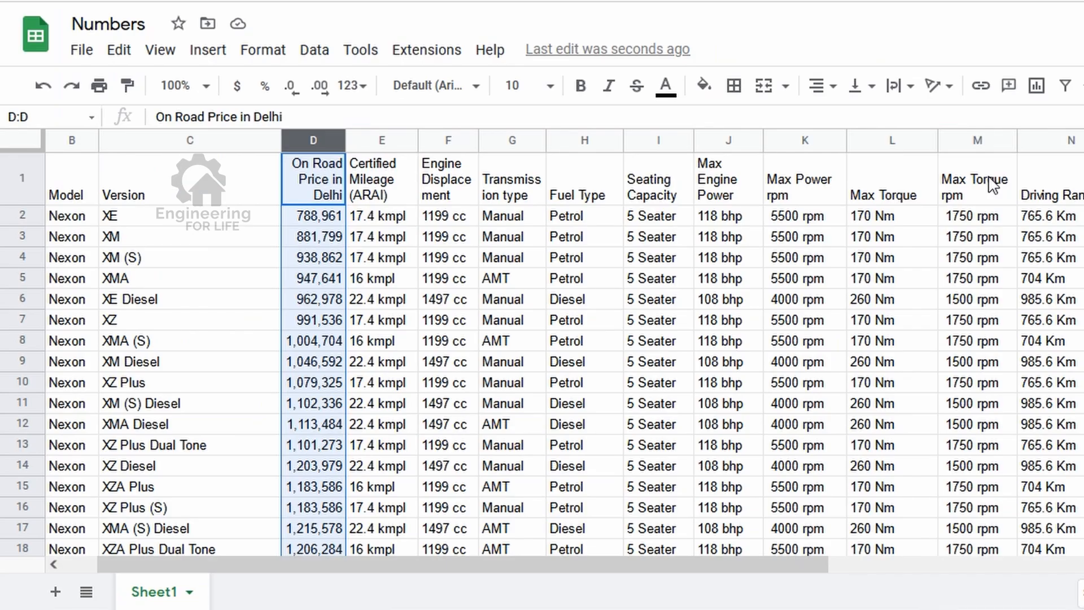
- Review the number formats available for the On Road Price in Delhi column
click(263, 49)
mouse_move(298, 135)
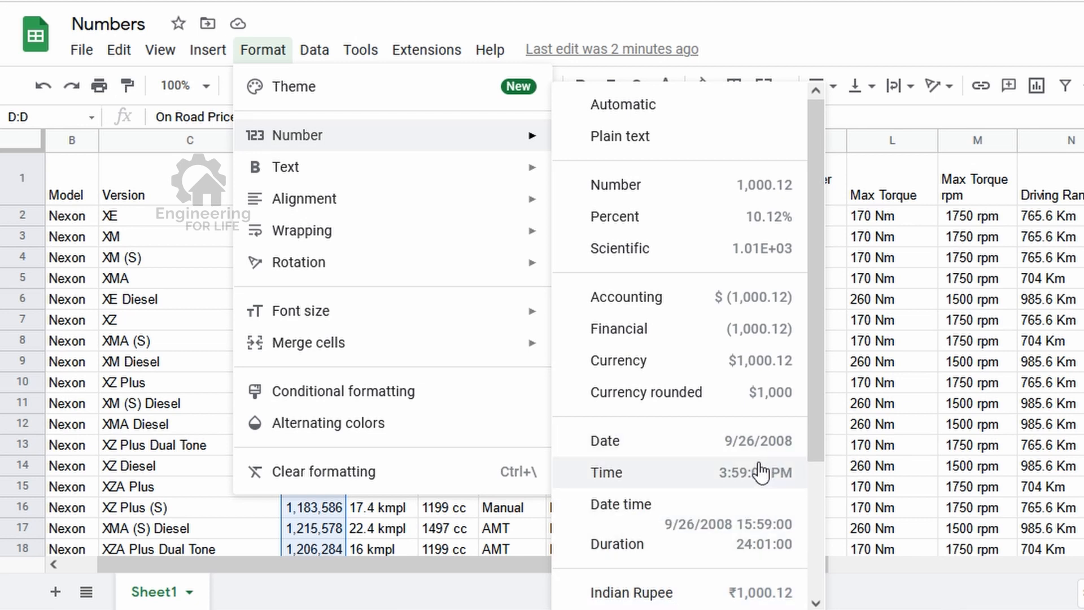
click(835, 41)
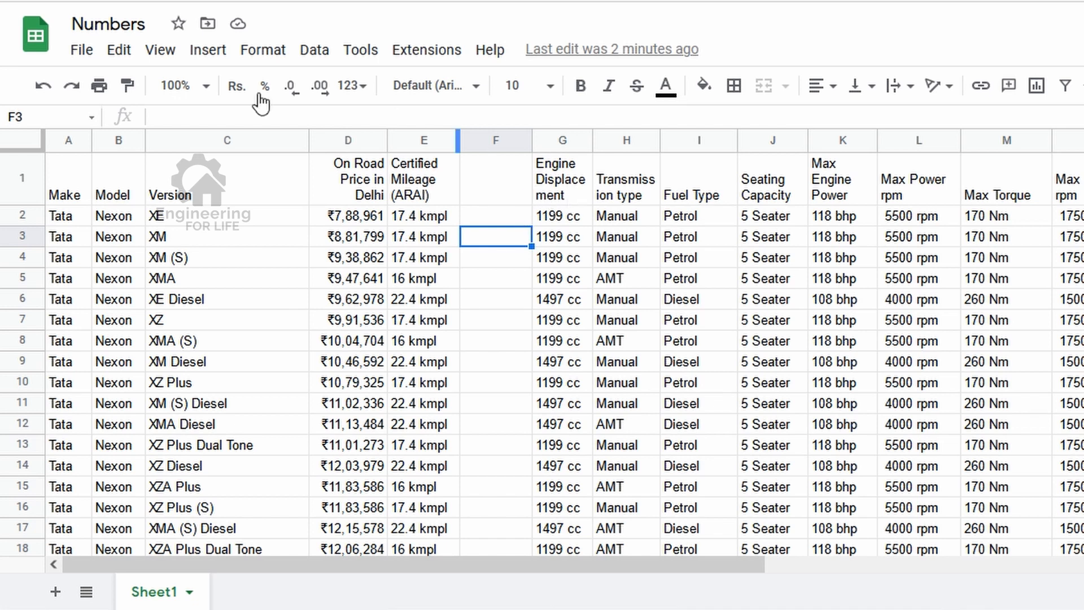
click(265, 55)
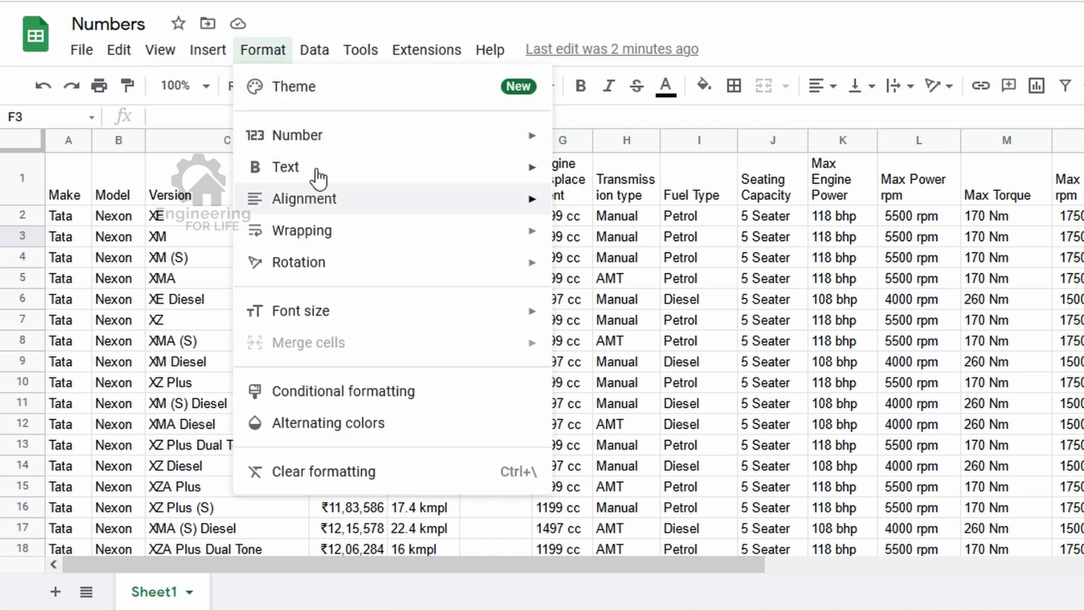
mouse_move(333, 137)
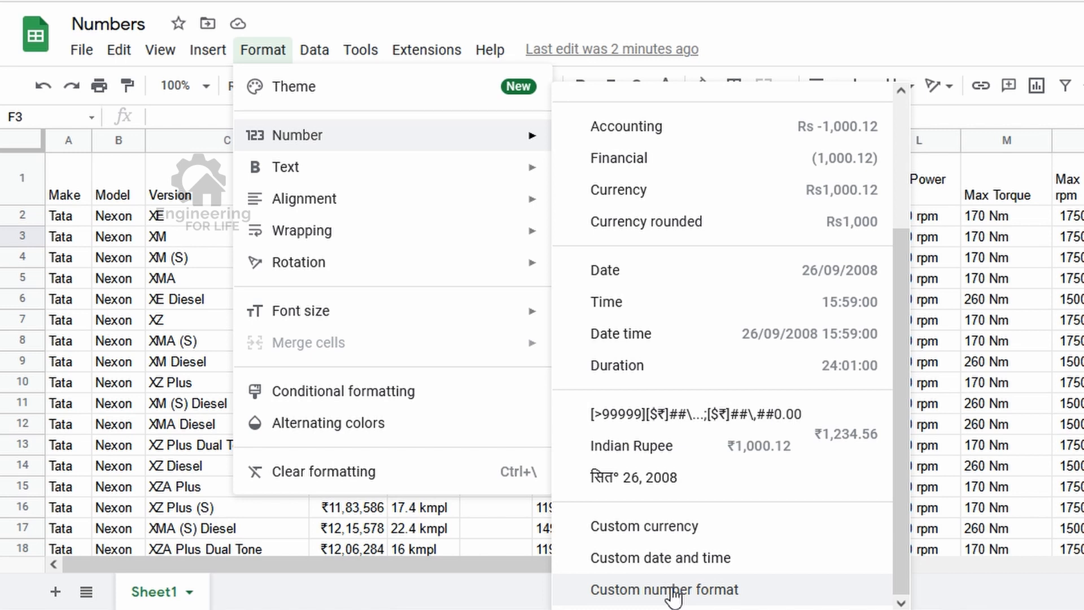
click(494, 595)
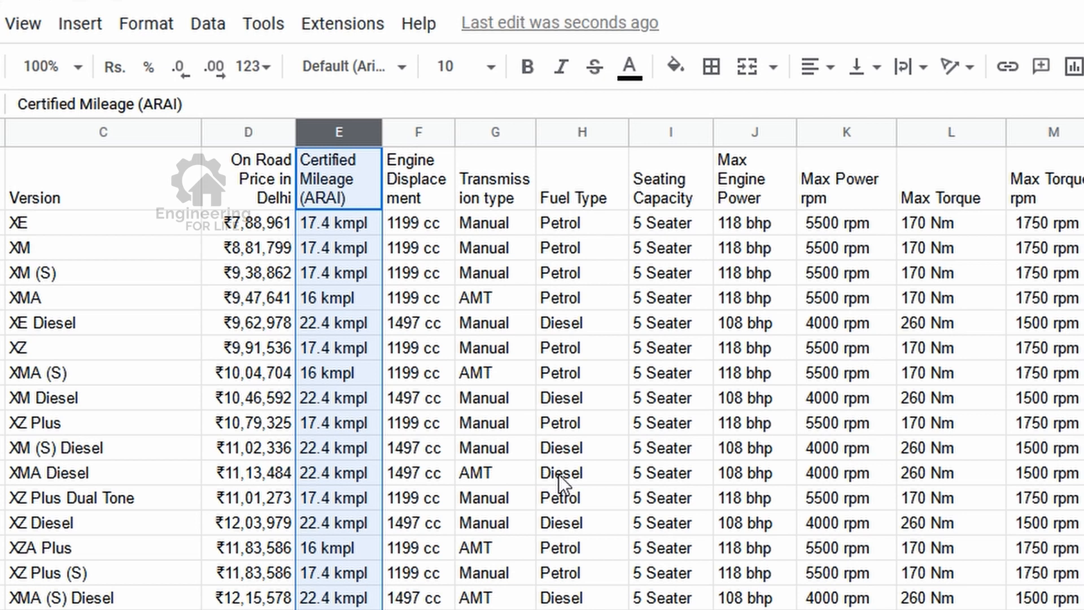
- Find every "kmpl" in the Certified Mileage (ARAI) column and replace it with nothing so only numbers remain
key(ctrl+h)
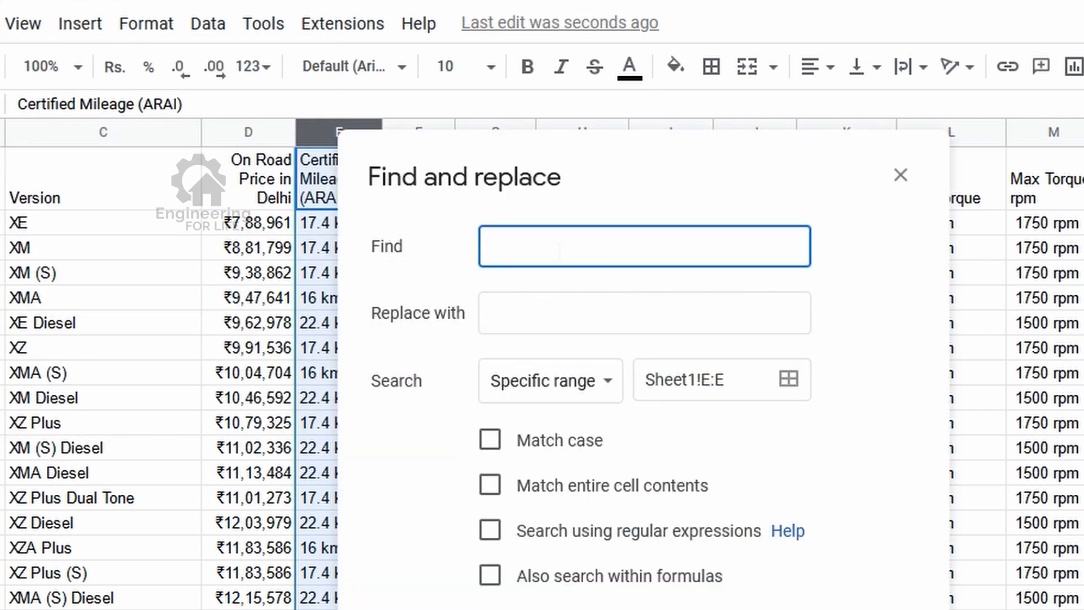
text(kmpl)
key(Tab)
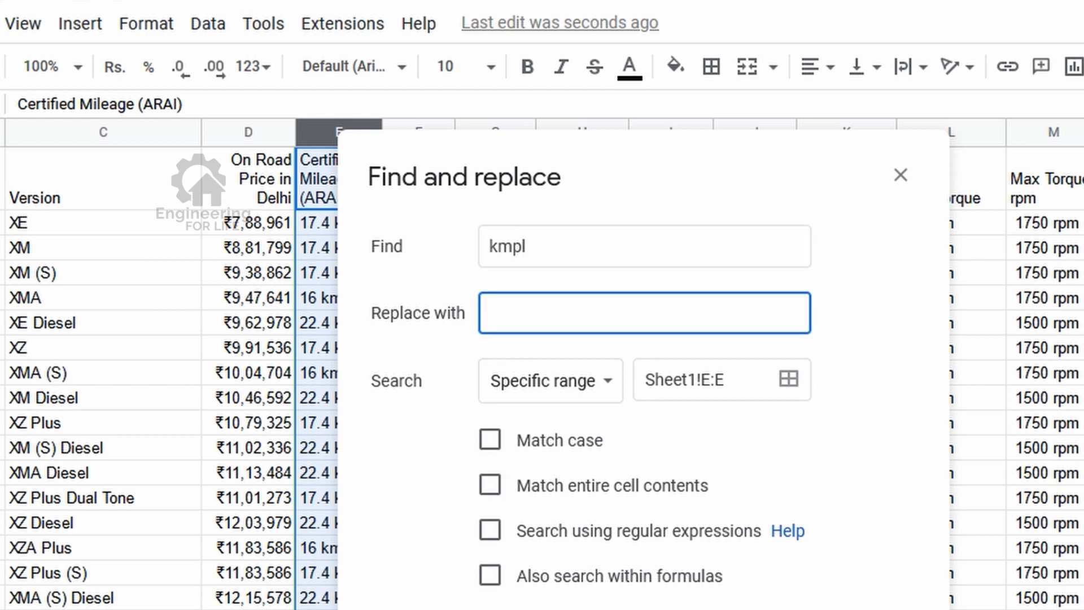
click(754, 609)
click(875, 609)
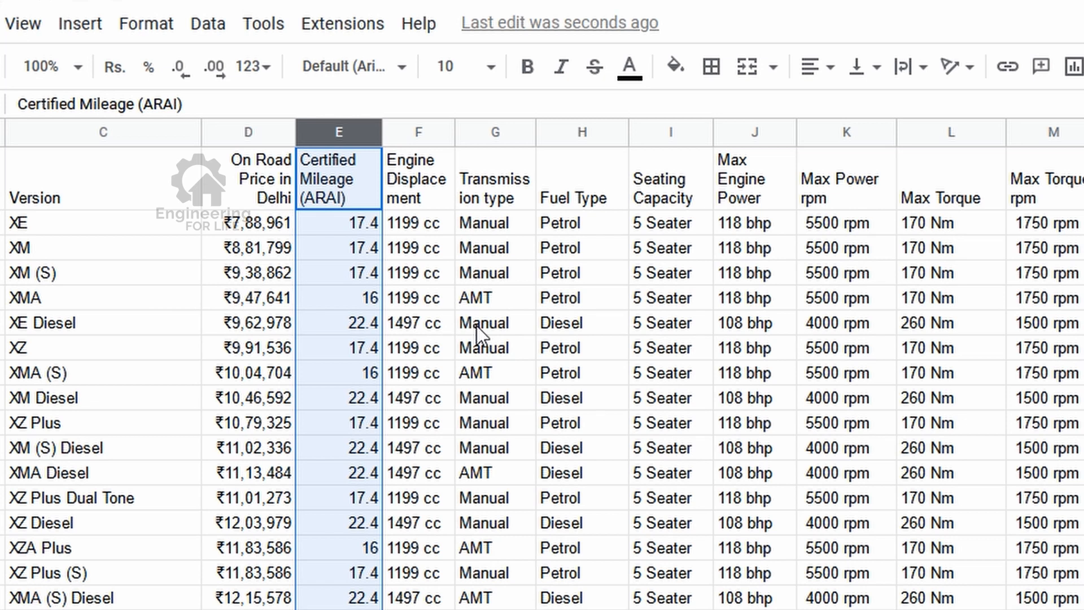
- Append the unit to the mileage heading so it reads "Certified Mileage (ARAI) - kmpl"
double_click(358, 198)
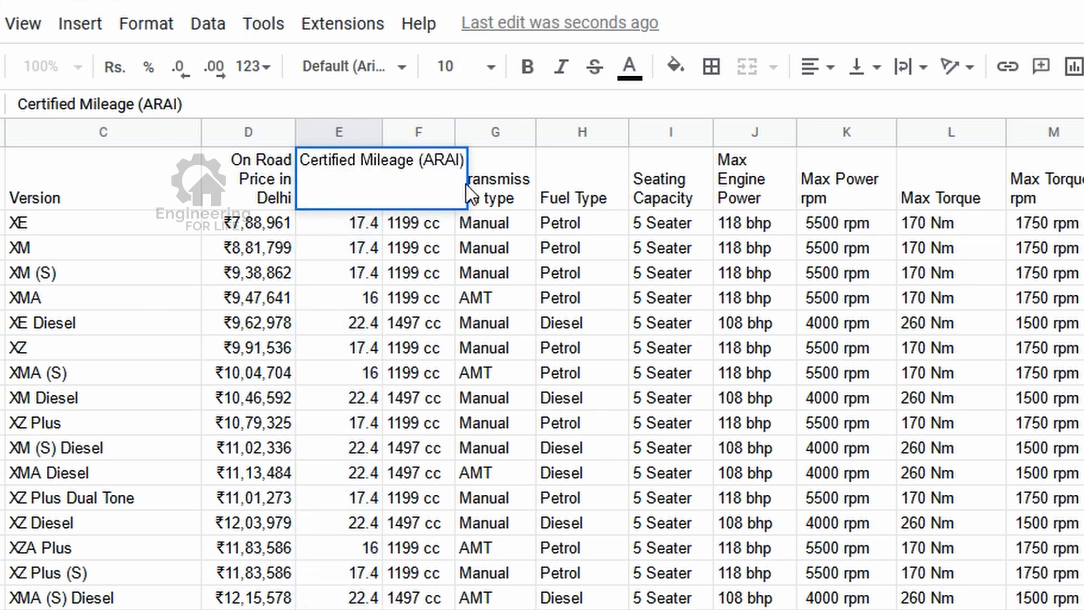
text(kmpl)
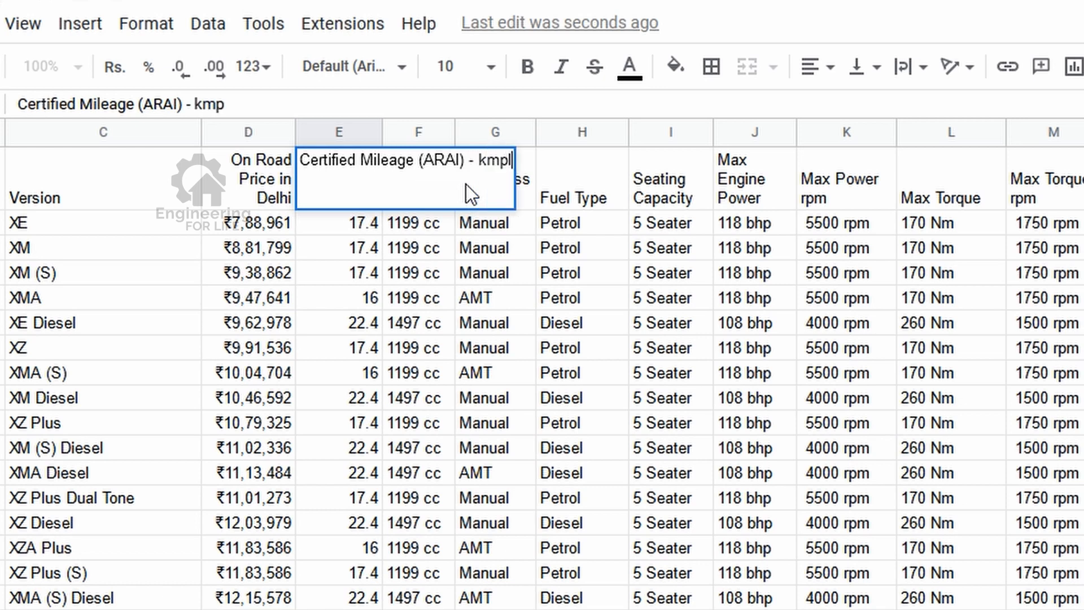
key(Return)
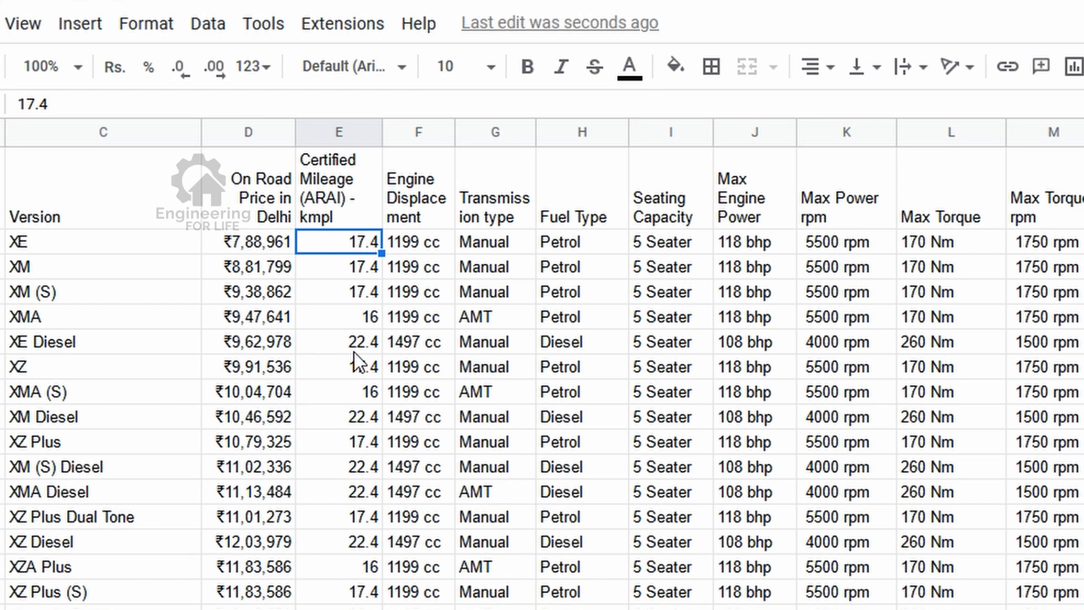
- Insert a column before Engine Displacement and give it the heading "cost - Rs/km"
click(418, 132)
right_click(424, 135)
click(541, 330)
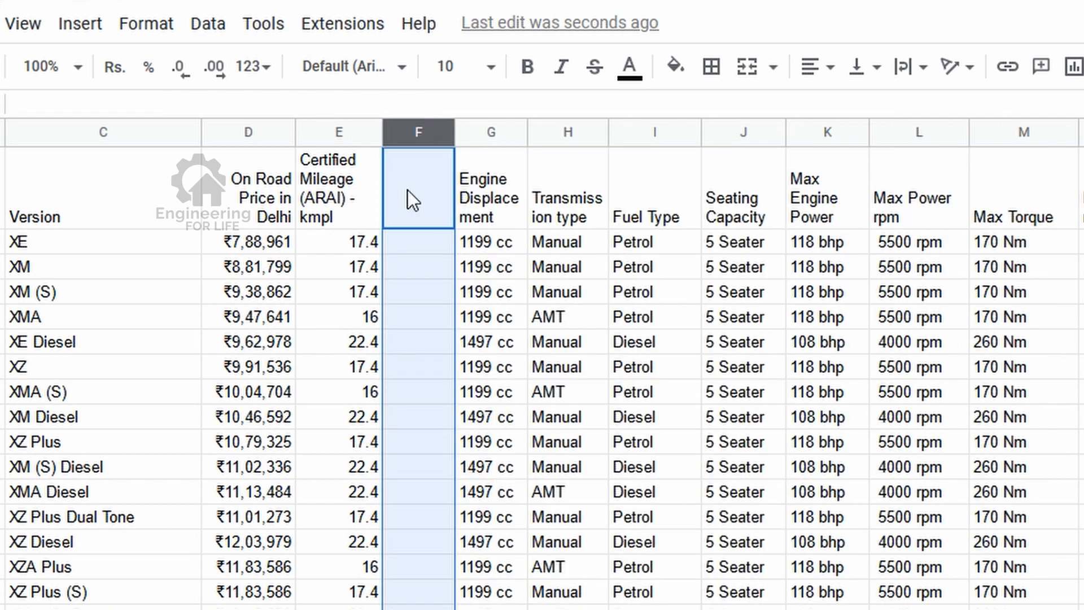
click(408, 190)
text(cost - Rs/km)
key(Return)
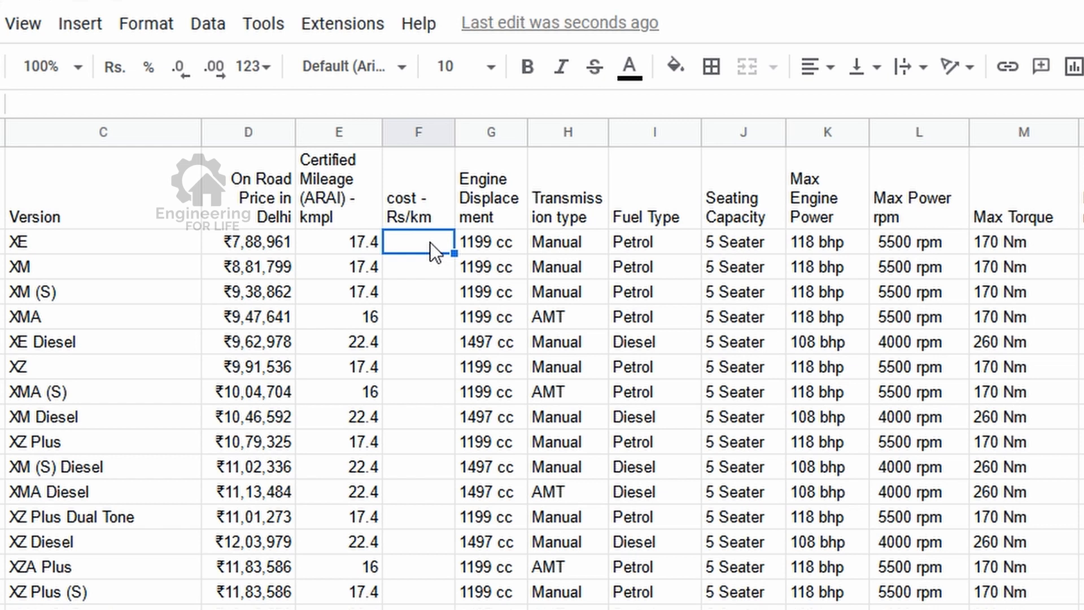
- Calculate the running cost in F2 with =100/E2 and accept the suggested autofill for the rest of the column
text(=)
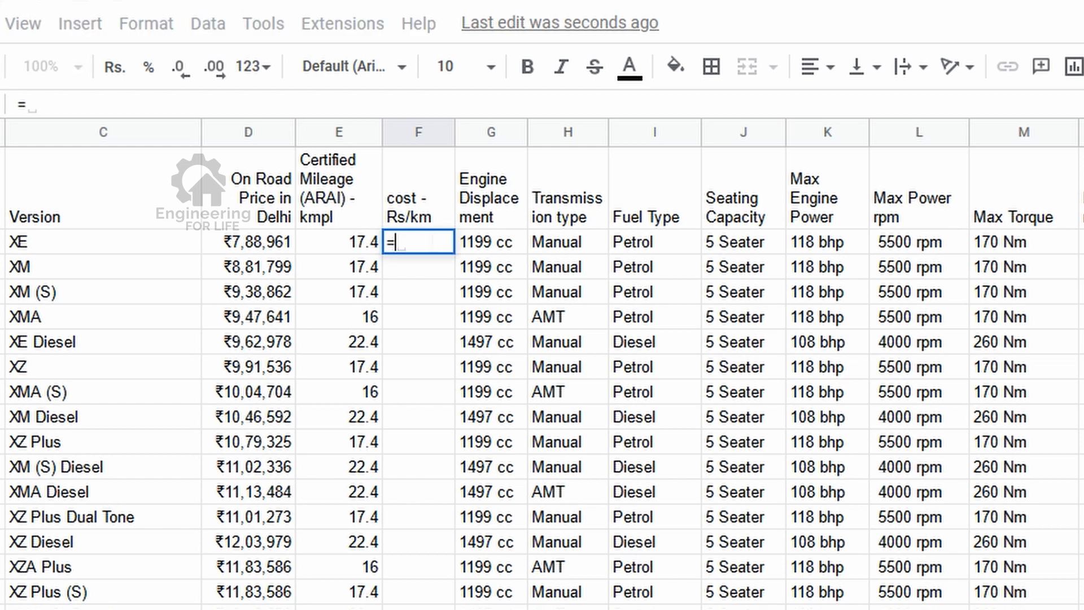
text(100/)
click(354, 237)
key(Return)
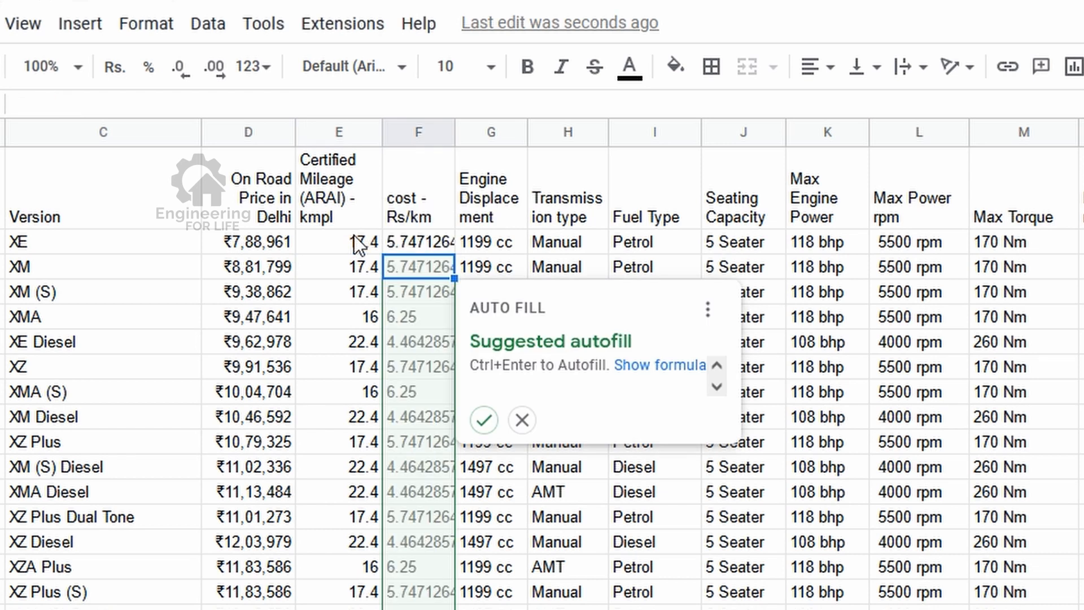
key(ctrl+Return)
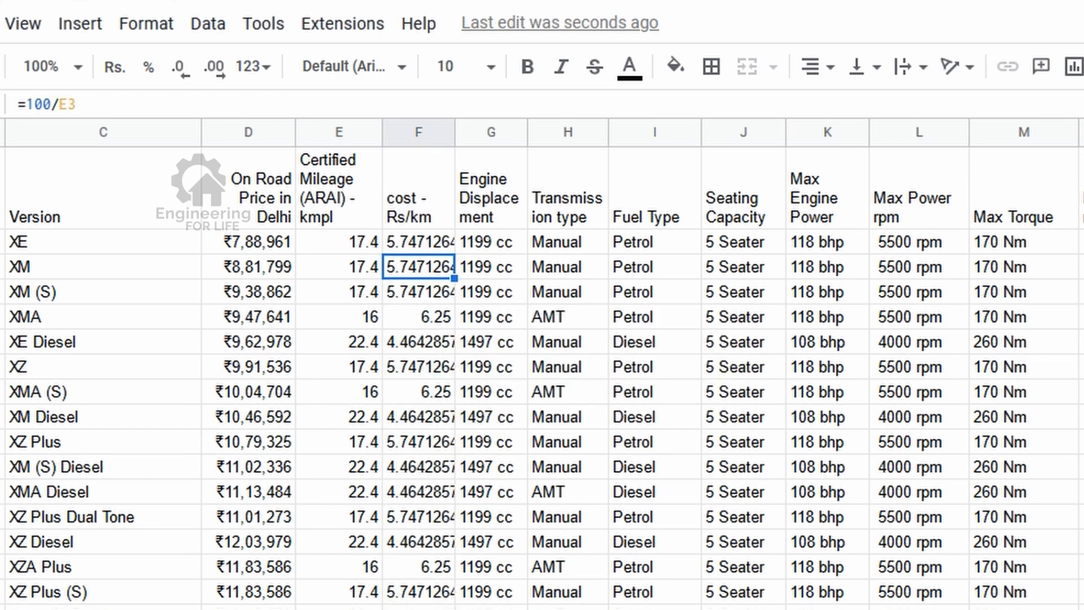
- Format the cost - Rs/km column as Indian rupees with the ₹ symbol and two decimals
click(425, 131)
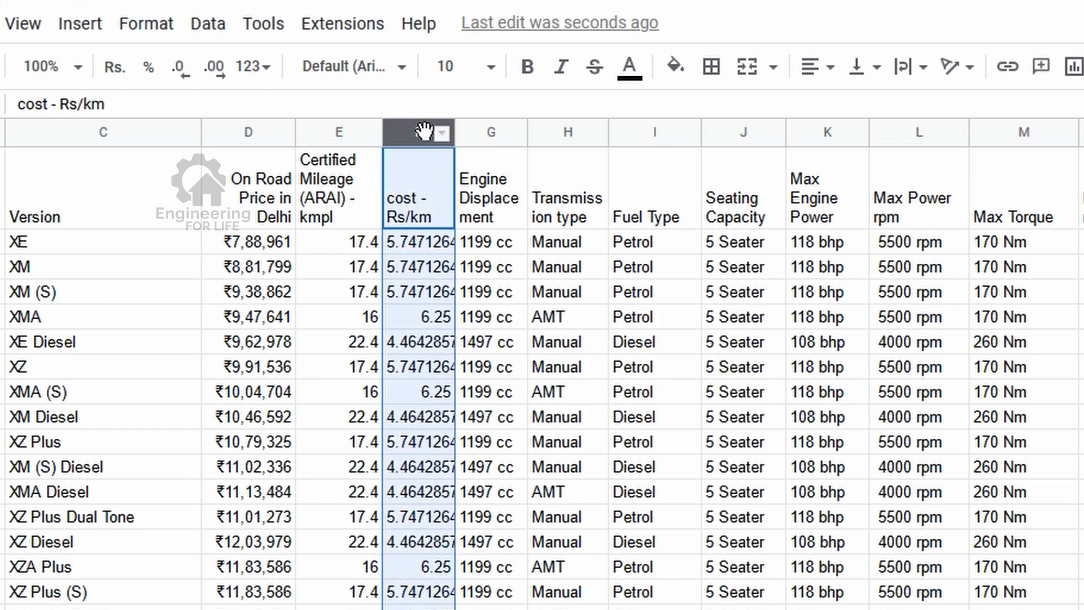
click(148, 28)
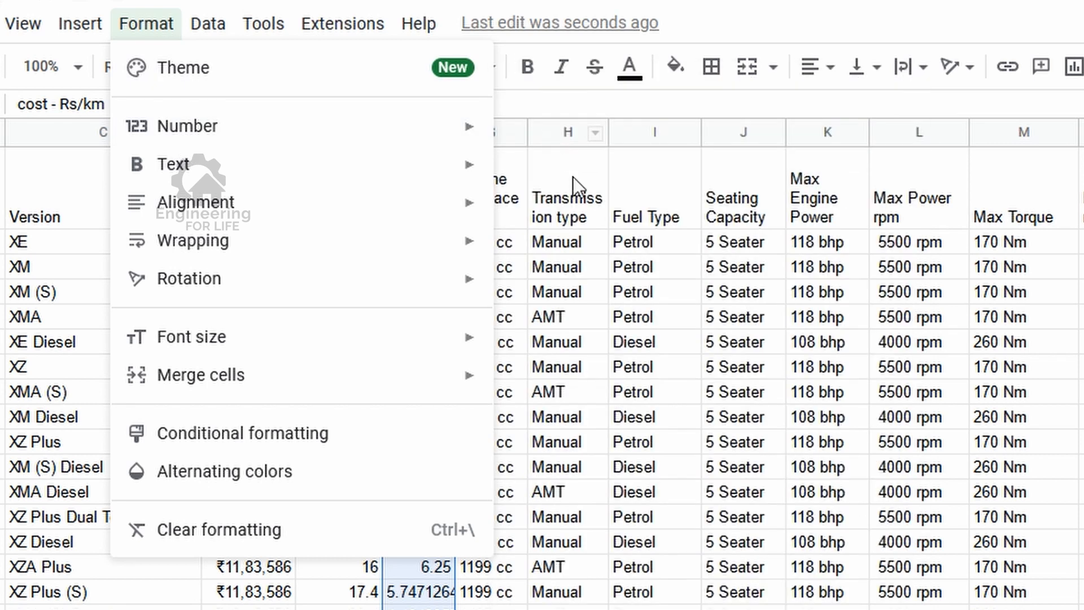
click(527, 467)
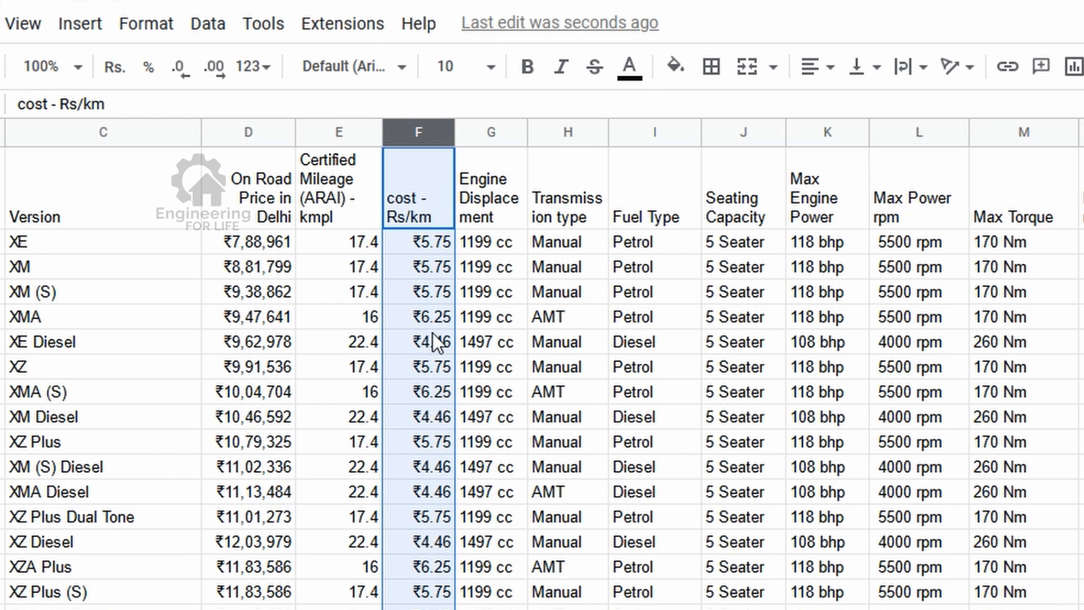
- Try the formula =120/E2 for the XE row's cost and undo the change
click(431, 246)
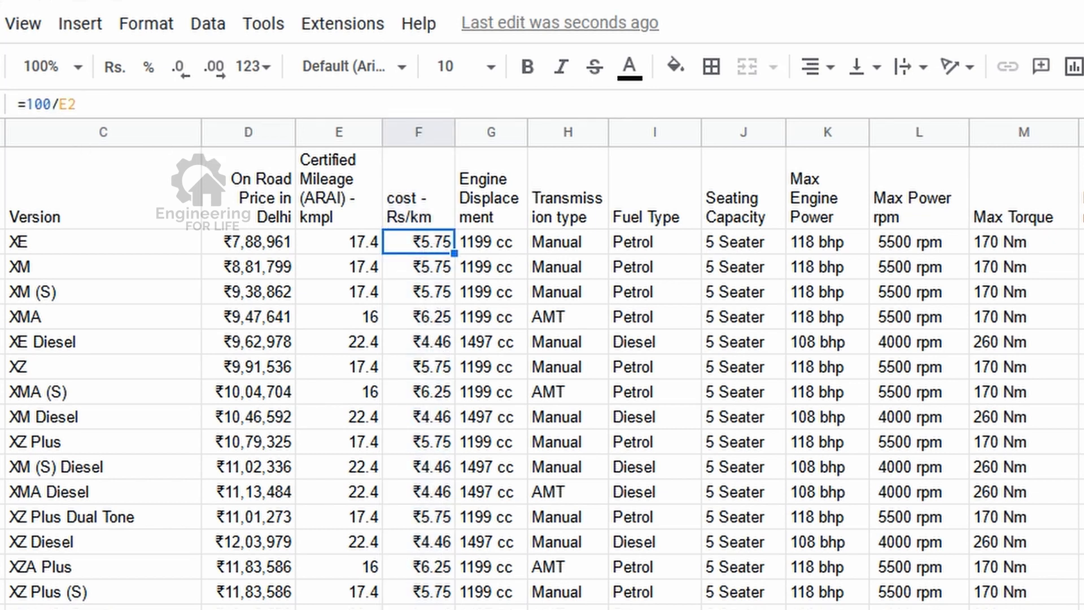
click(52, 105)
key(BackSpace)
key(BackSpace)
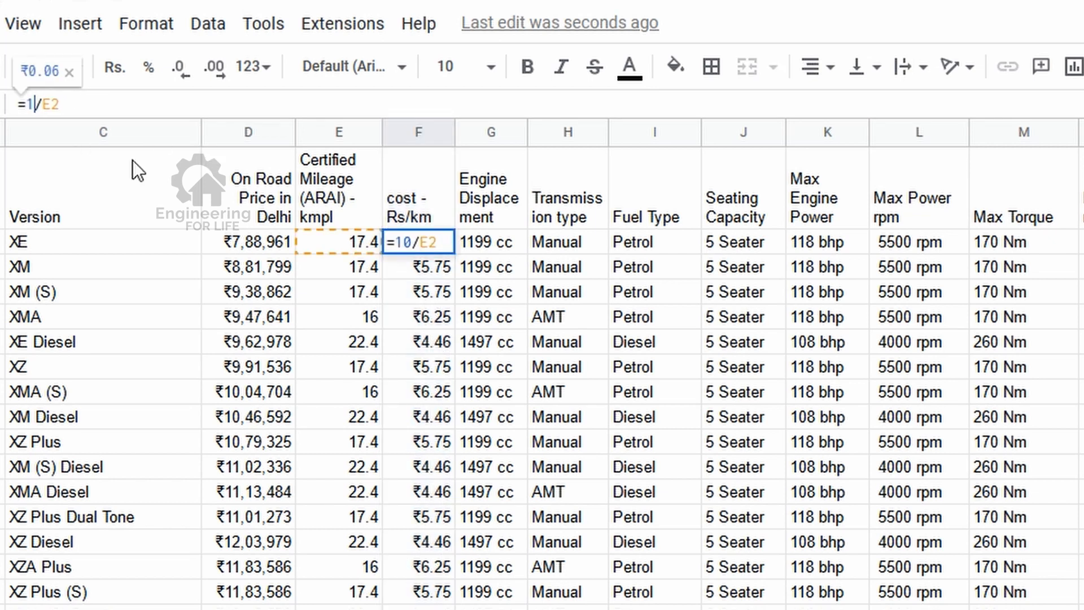
text(20)
key(Return)
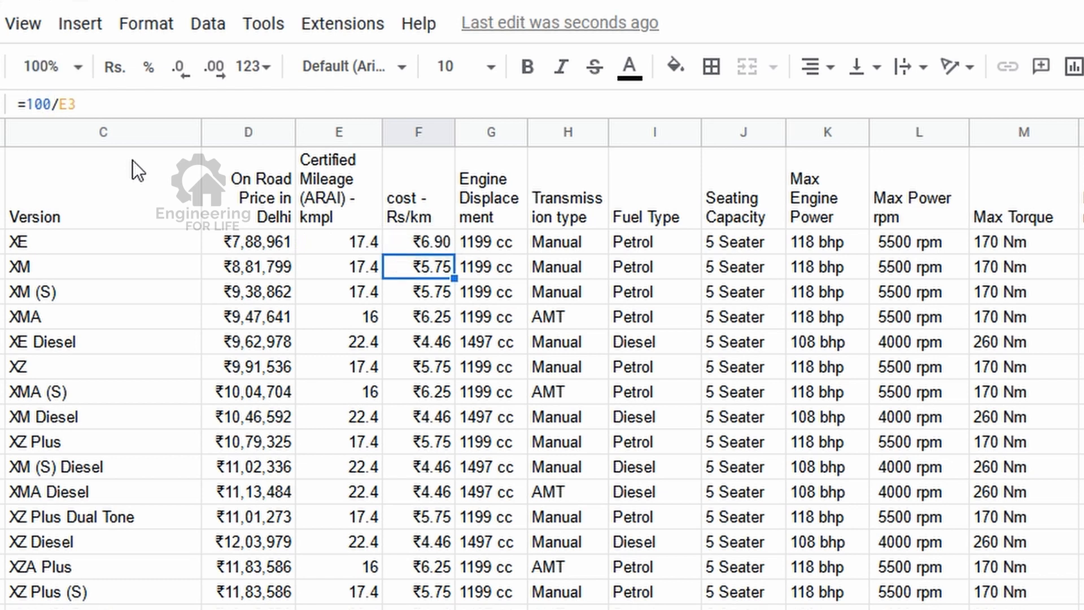
click(439, 241)
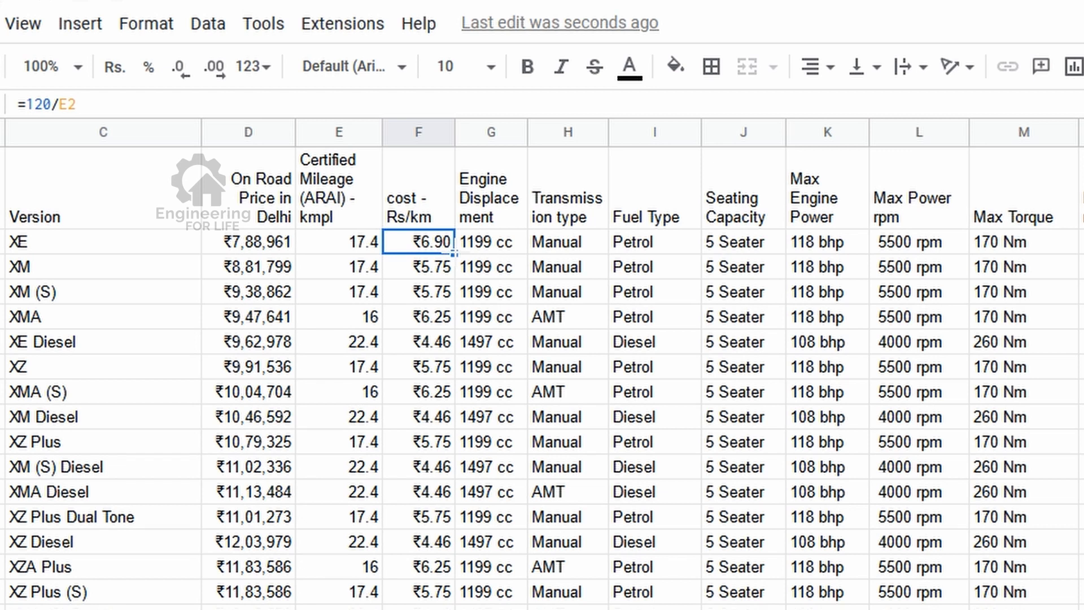
key(ctrl+z)
- Insert a row above the headings and enter "Fuel cost" in D1 and 100 in E1
click(1, 179)
right_click(1, 179)
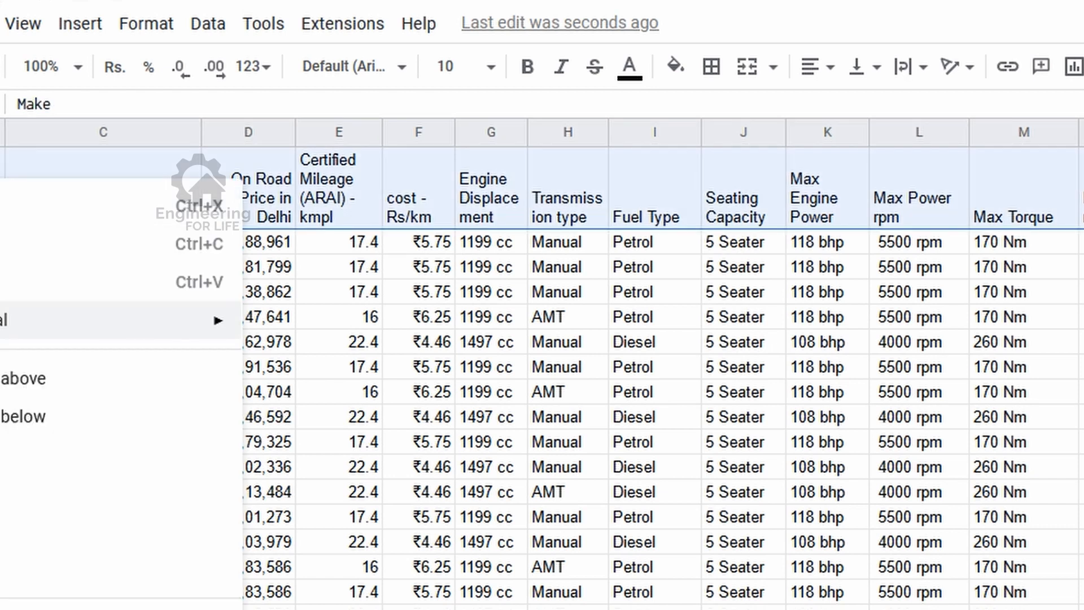
click(23, 378)
click(269, 163)
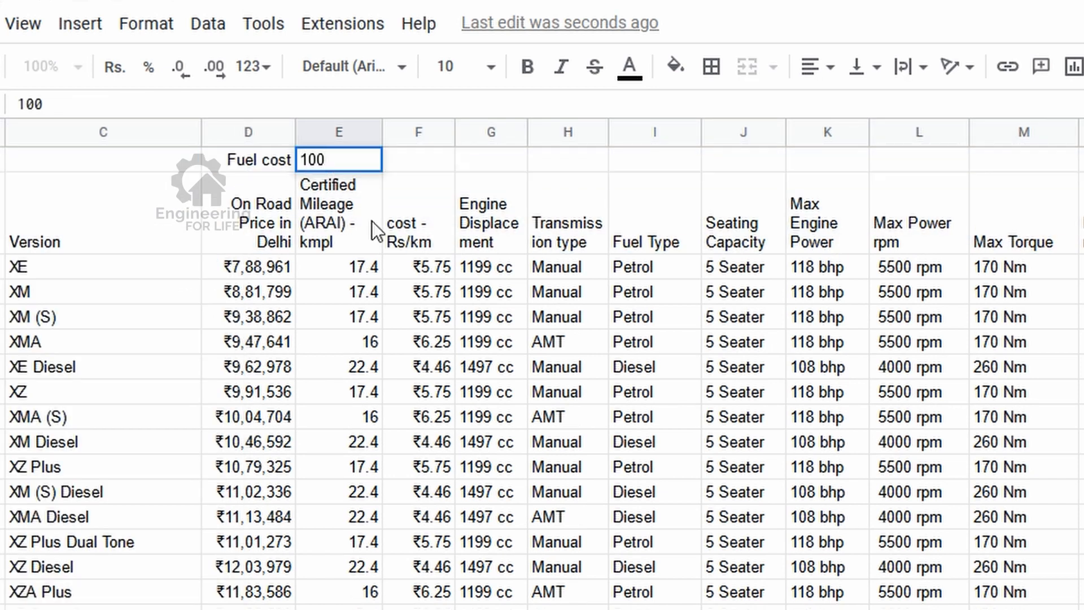
key(Return)
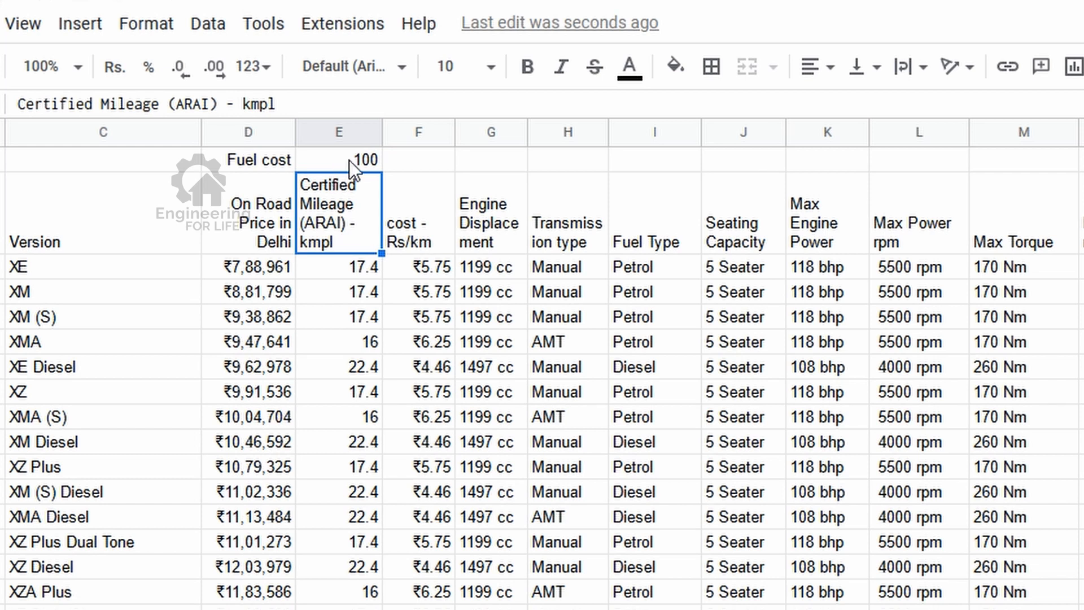
- Change the XE row's cost formula to =$E$1/E3 and fill it down the cost - Rs/km column
click(422, 266)
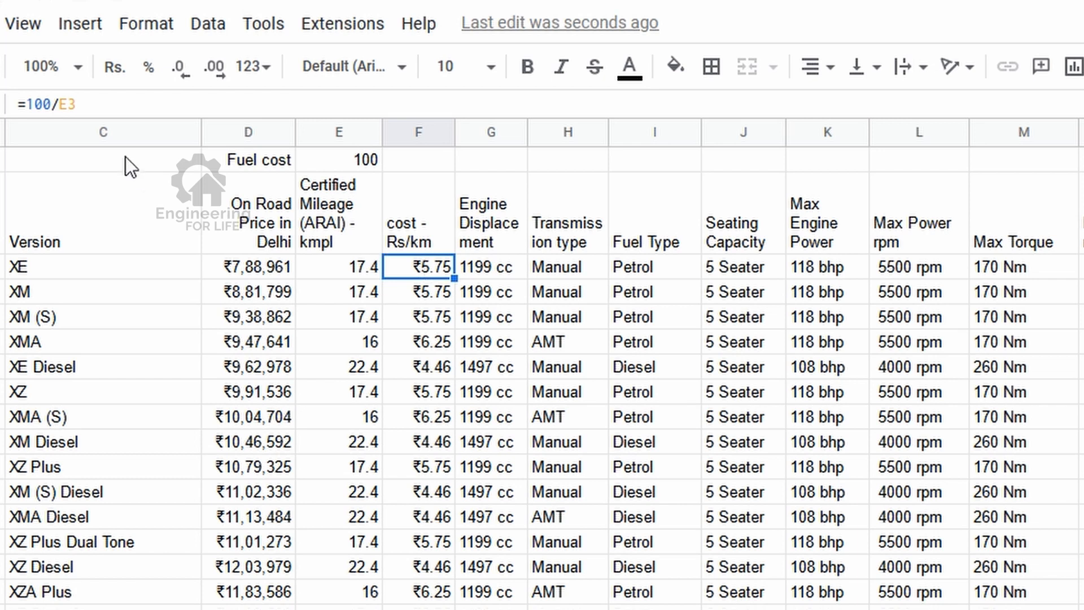
click(52, 105)
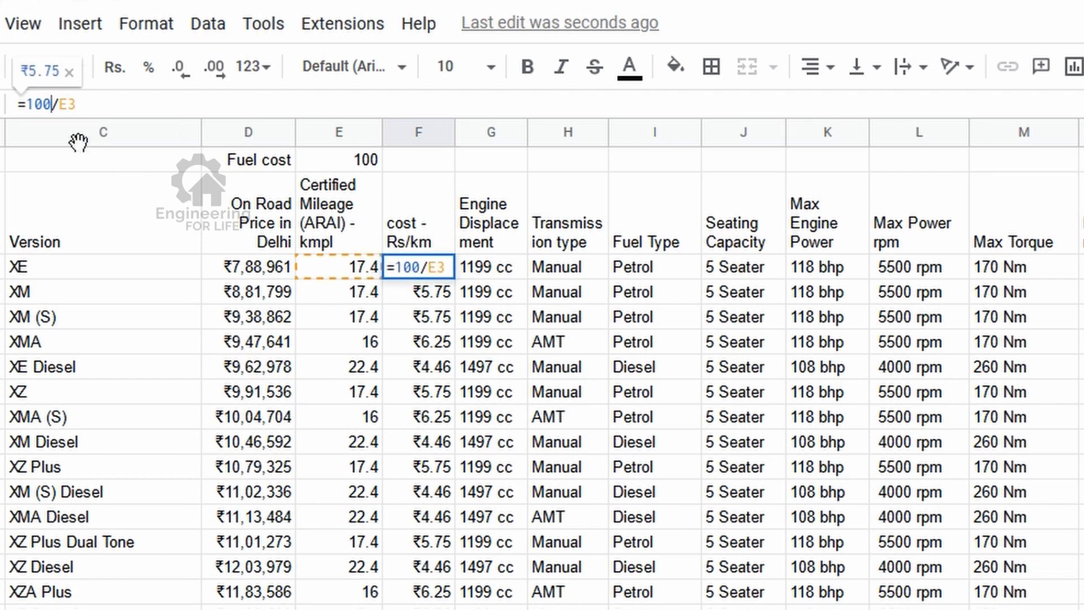
key(BackSpace)
key(BackSpace)
key(BackSpace)
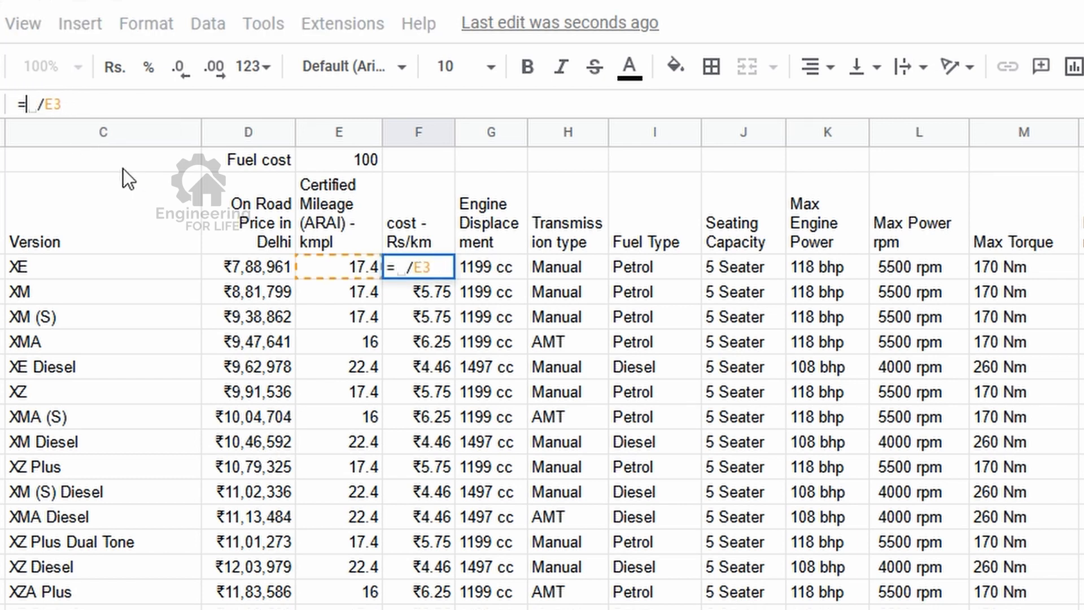
click(365, 158)
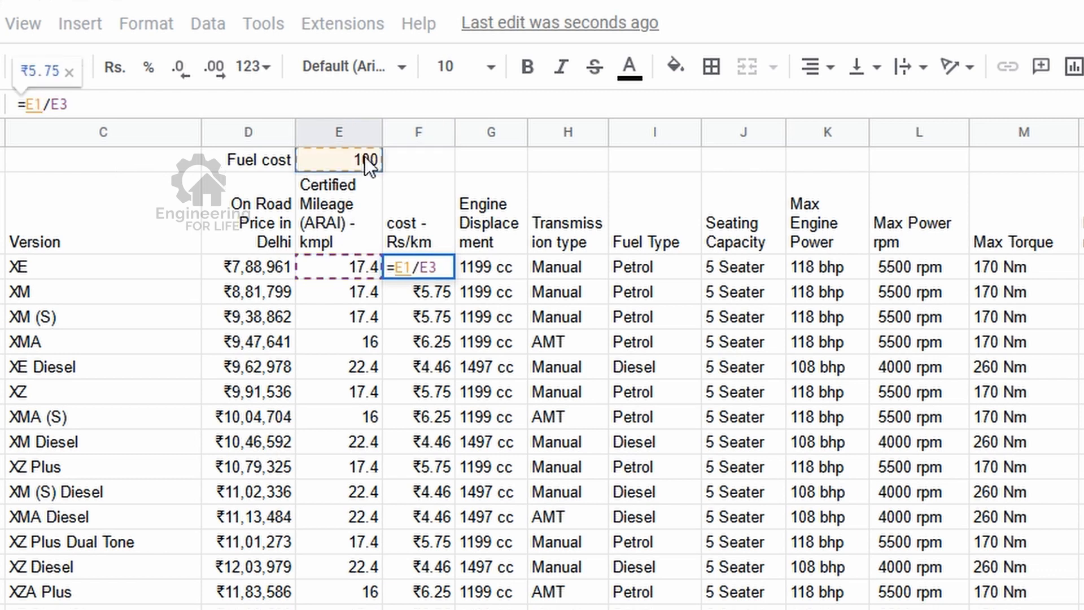
key(Return)
click(430, 270)
key(ctrl+shift+Down)
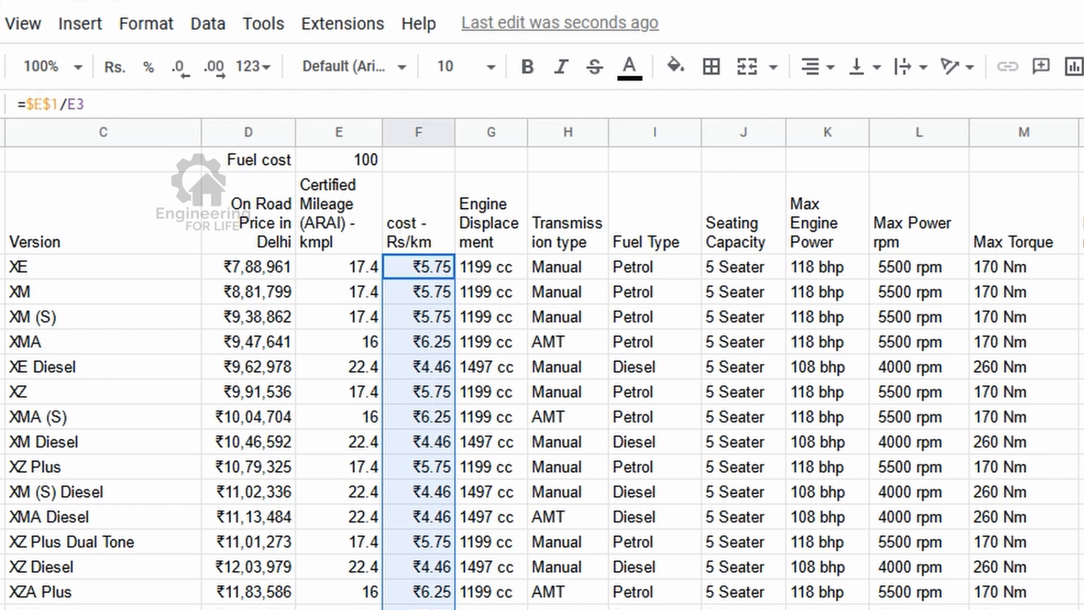
- Set the Fuel cost value in E1 to 150
click(370, 160)
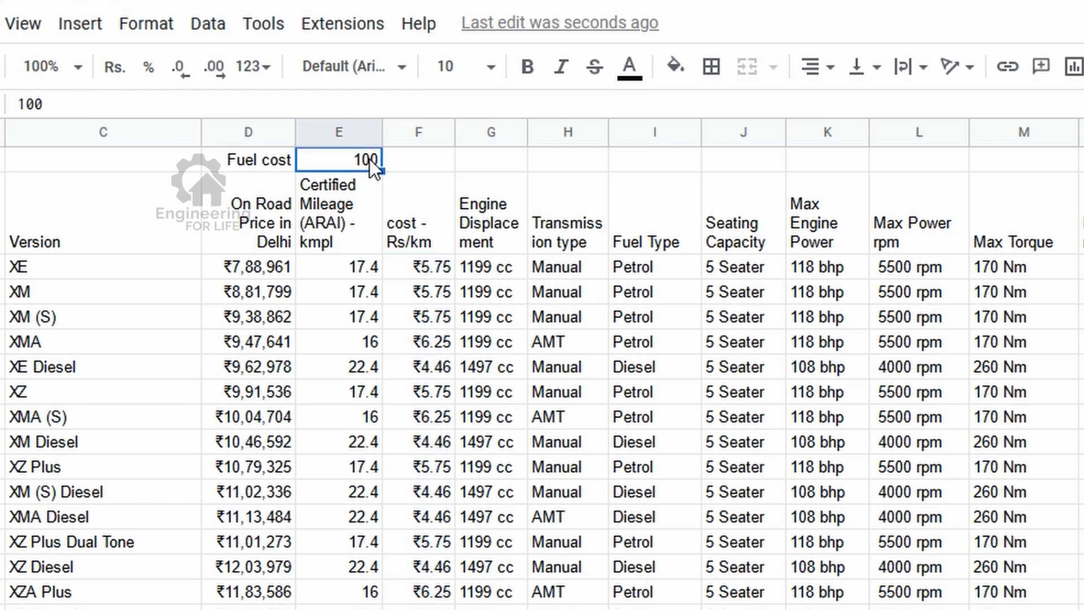
text(150)
key(Return)
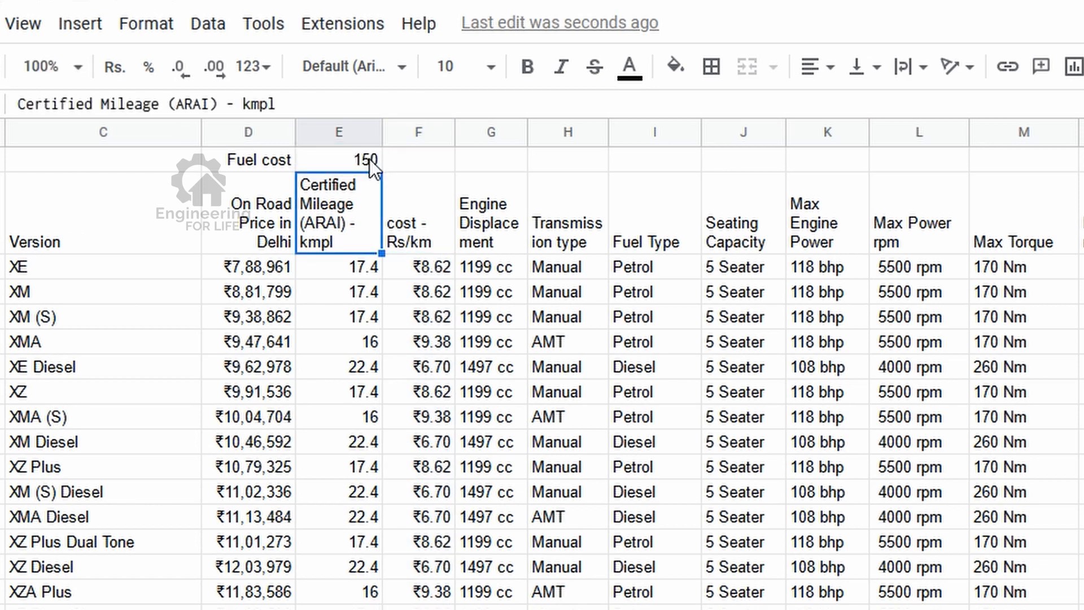
key(Up)
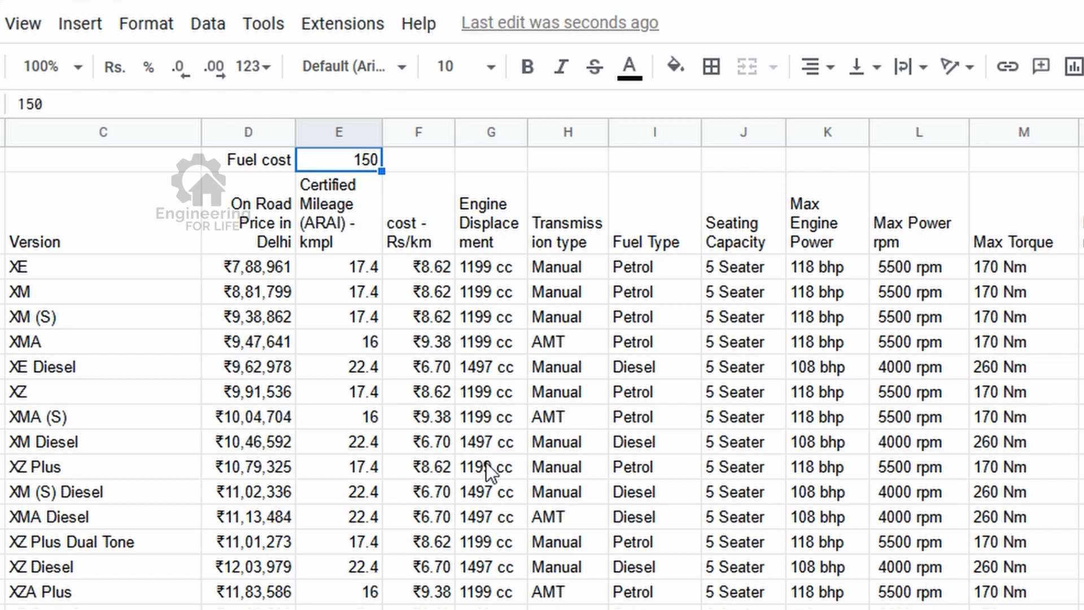
click(341, 130)
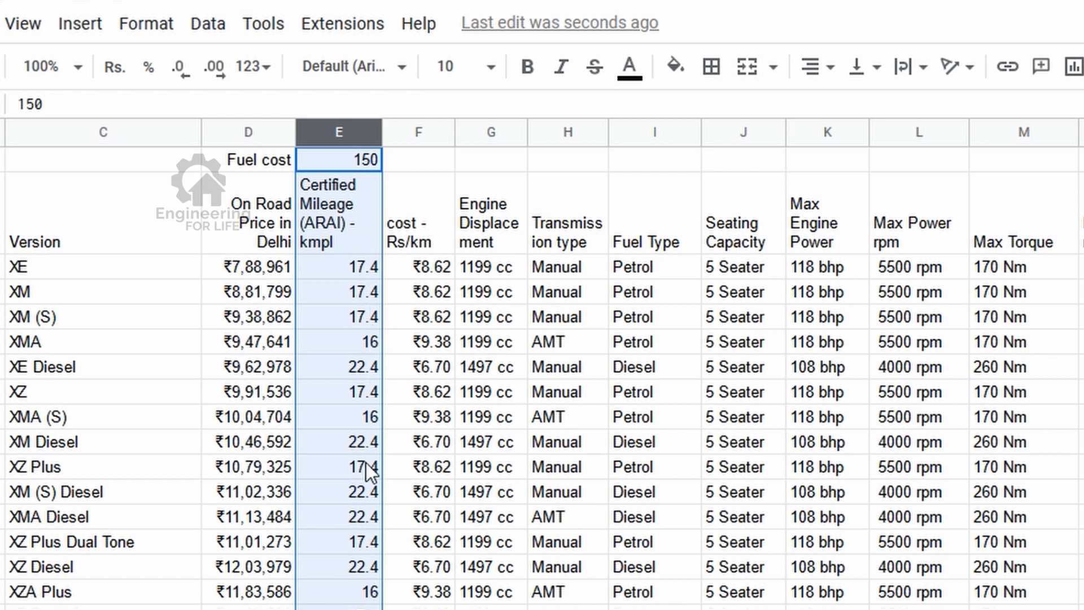
right_click(331, 140)
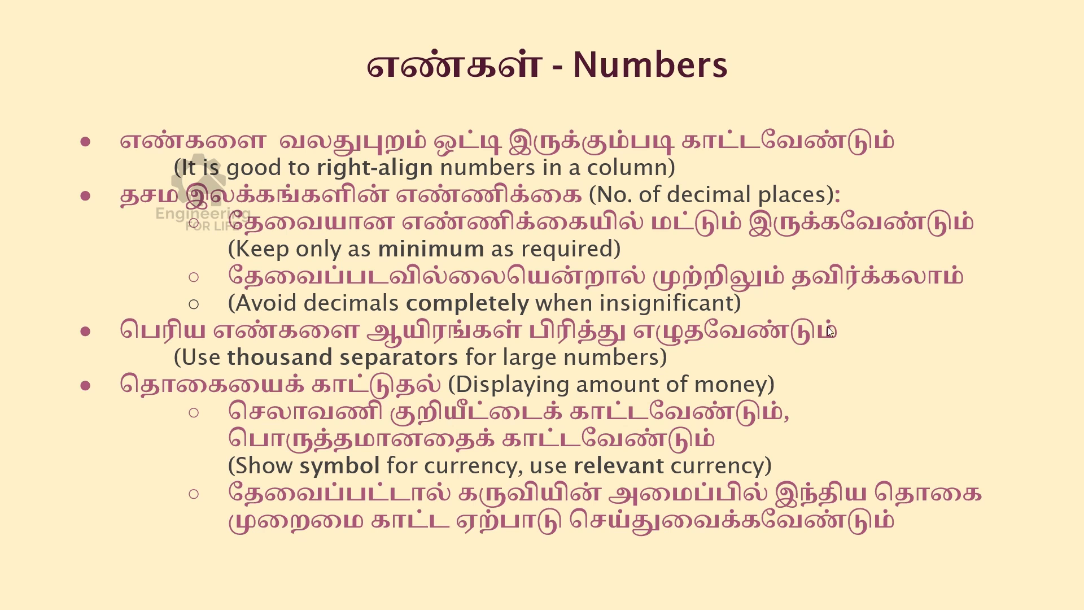
key(Right)
key(Right)
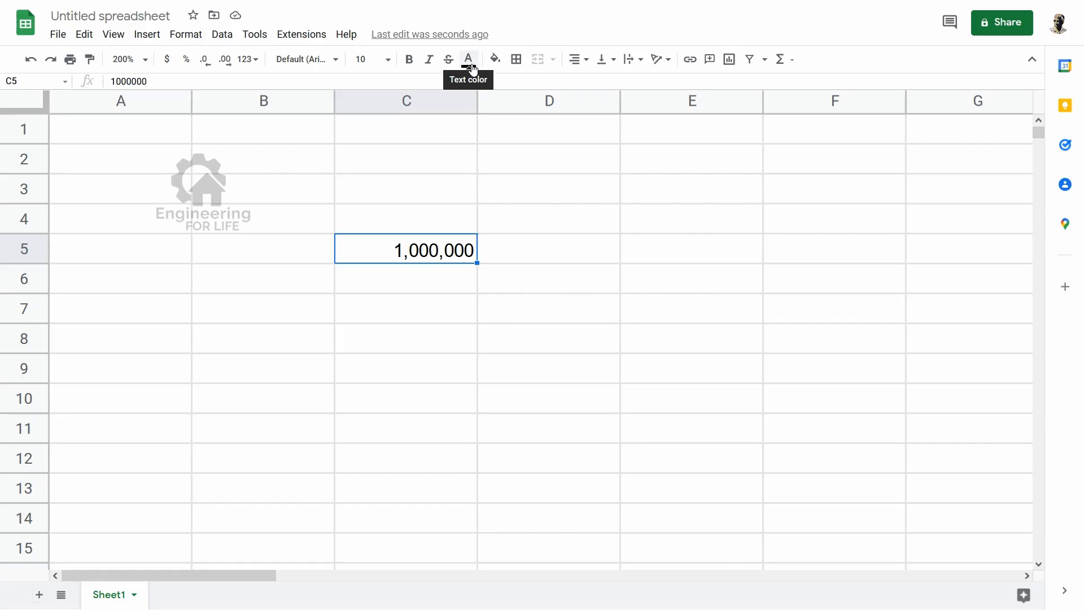
- Try red text on the 1,000,000 value in C5 and undo the colour change
click(468, 59)
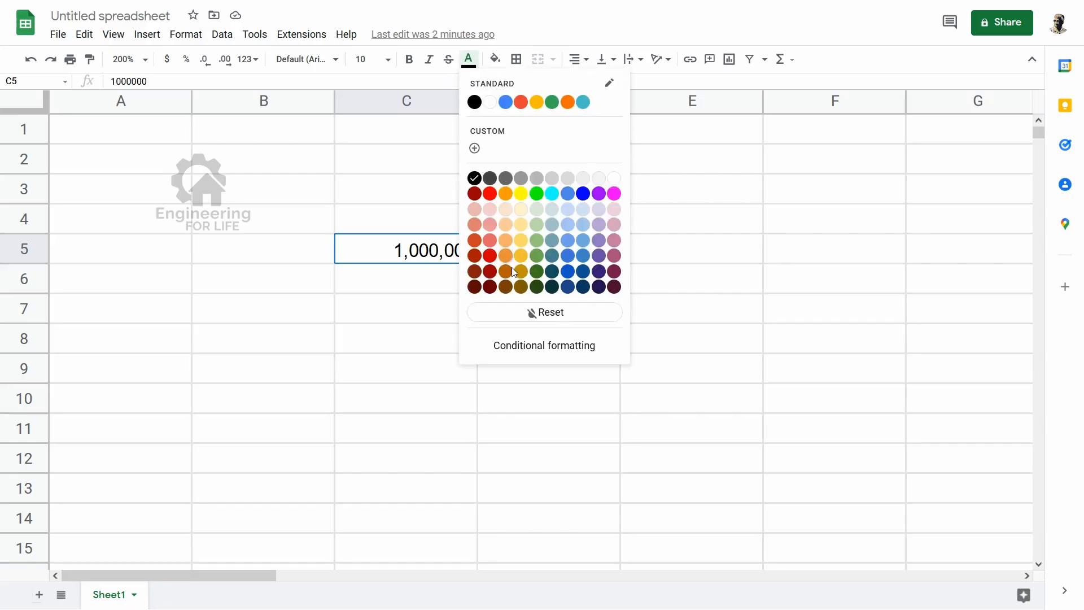
click(490, 196)
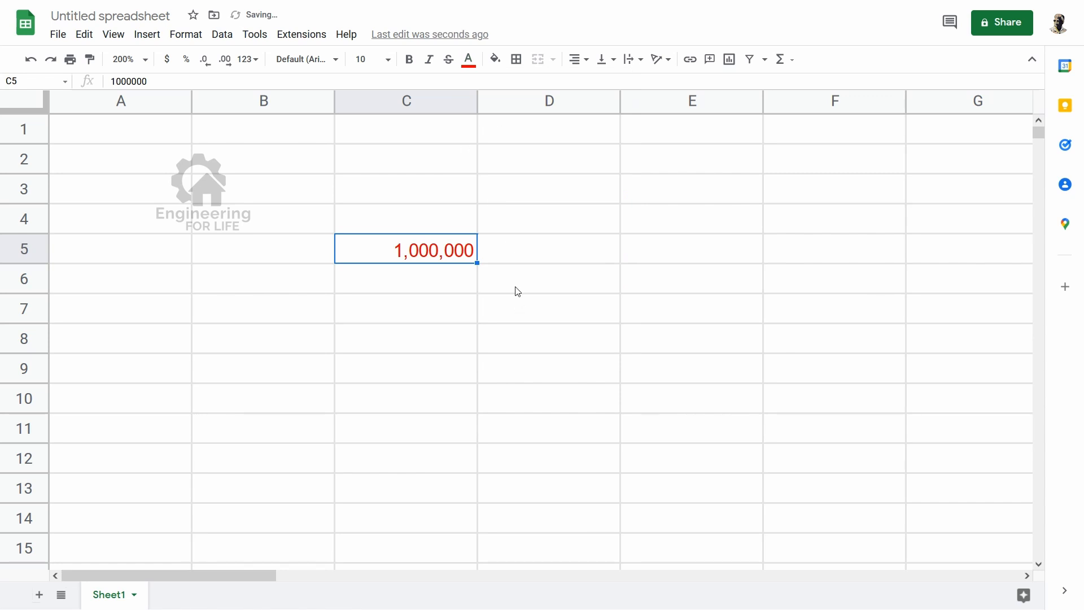
key(ctrl+z)
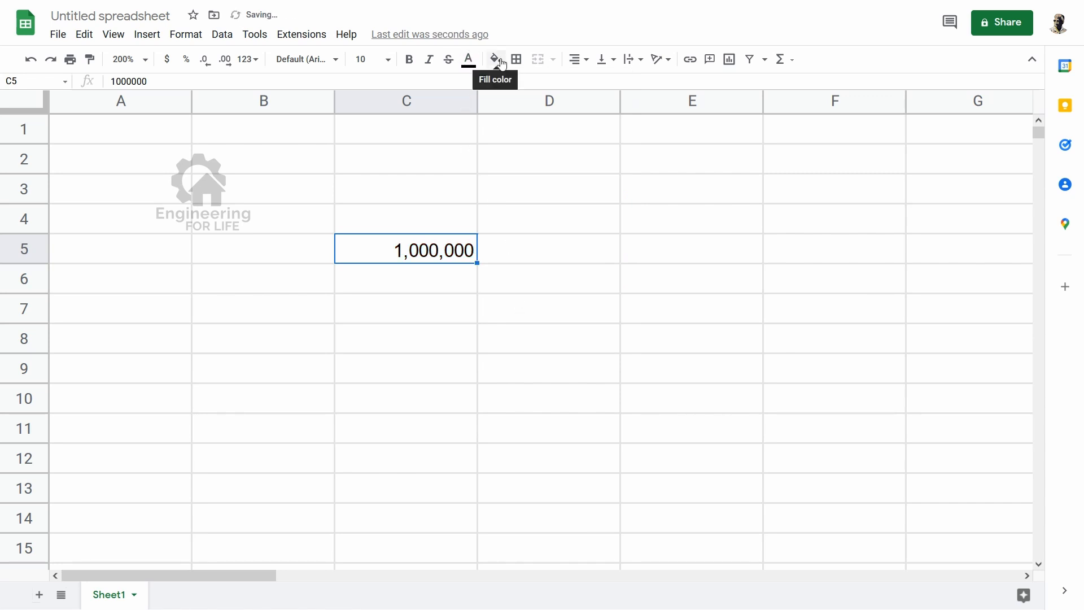
- Fill cell C5 with light yellow and try another light fill colour on it
click(495, 58)
click(546, 211)
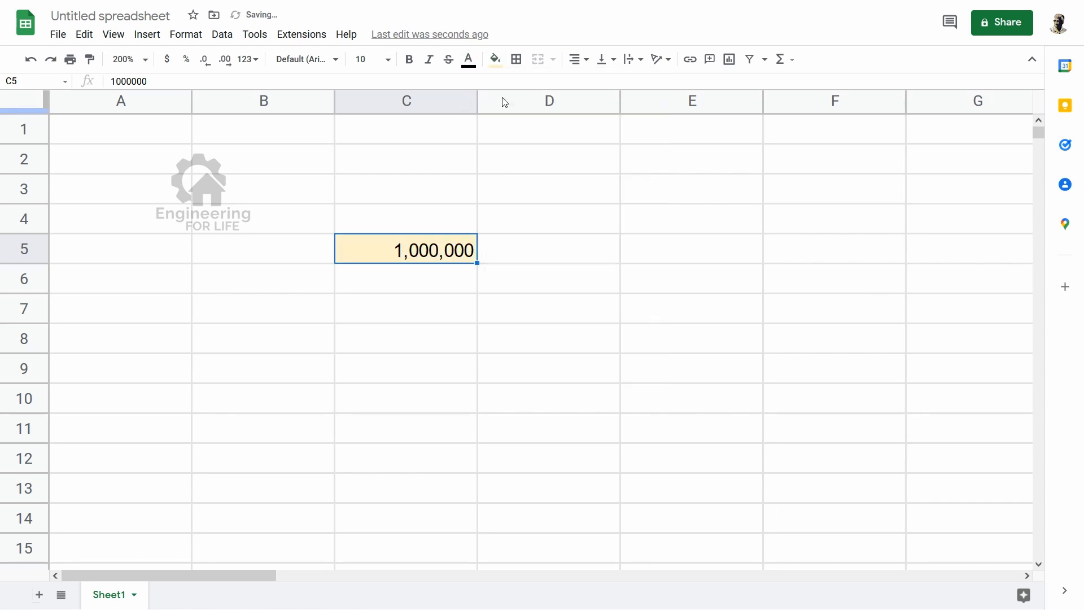
click(495, 59)
click(519, 211)
click(555, 257)
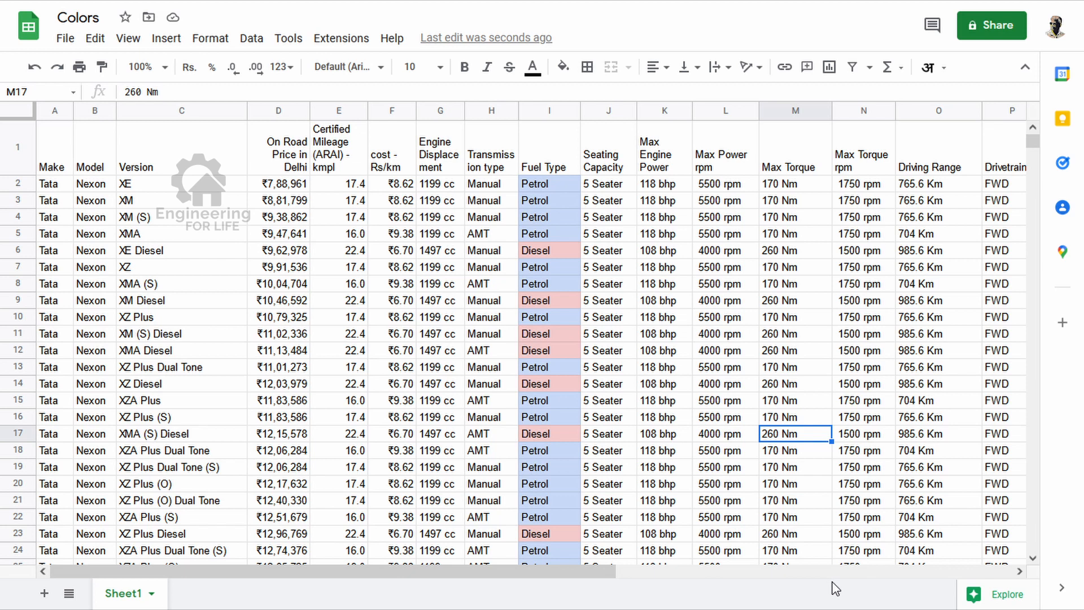
- Apply alternating colors with a header to the entire car data sheet, using the cyan default style
key(ctrl+a)
click(210, 38)
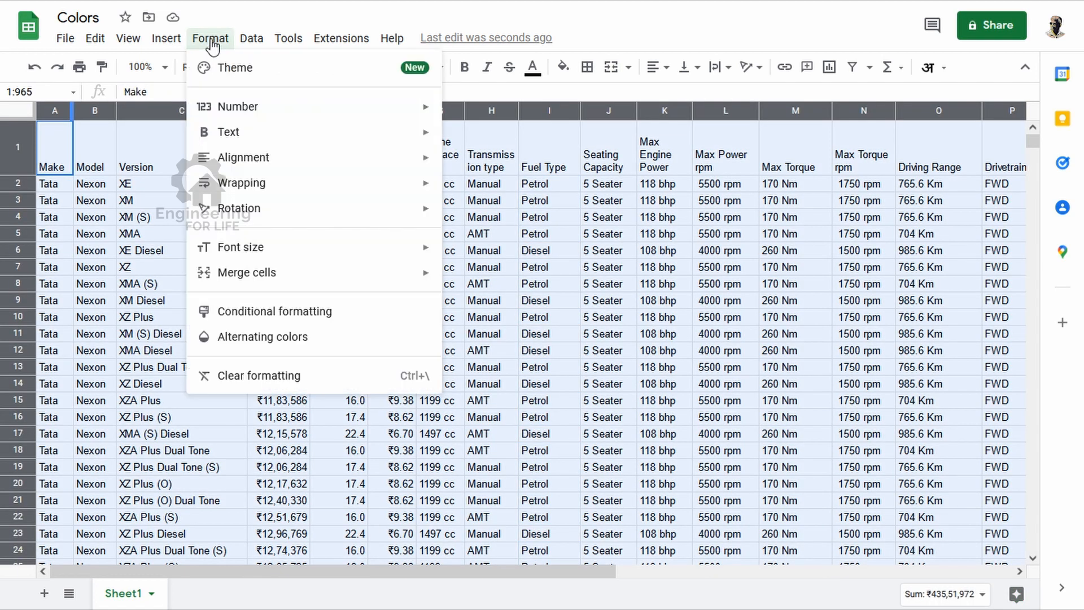
click(293, 339)
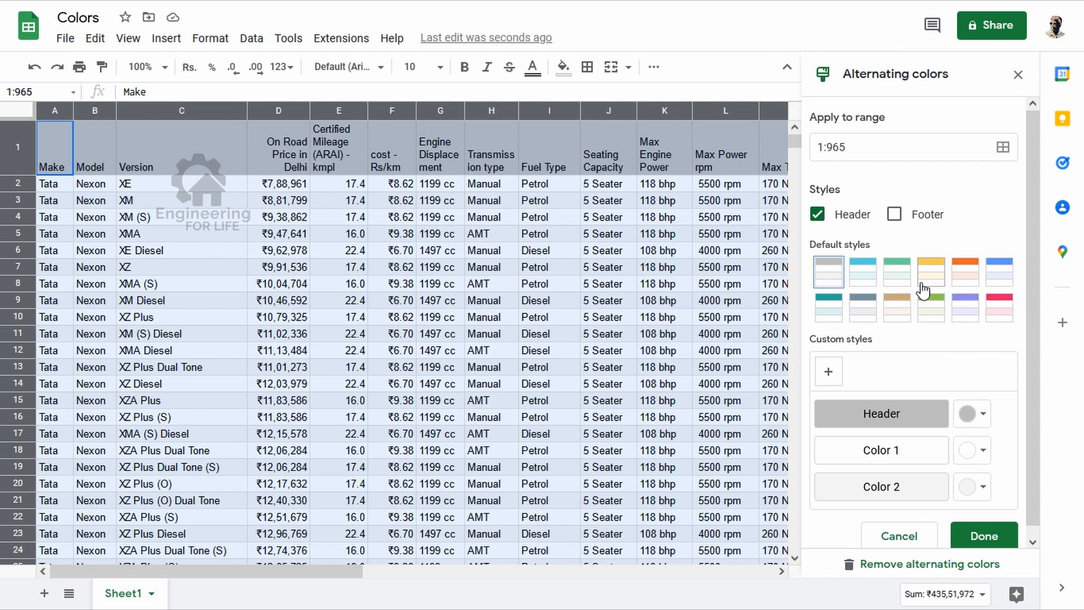
click(871, 278)
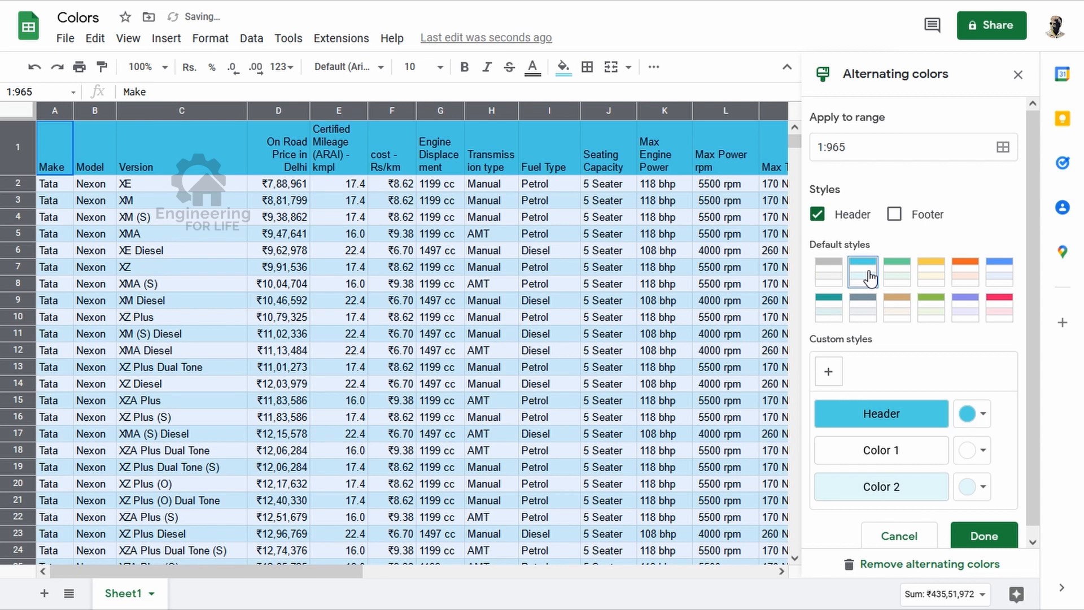
click(995, 538)
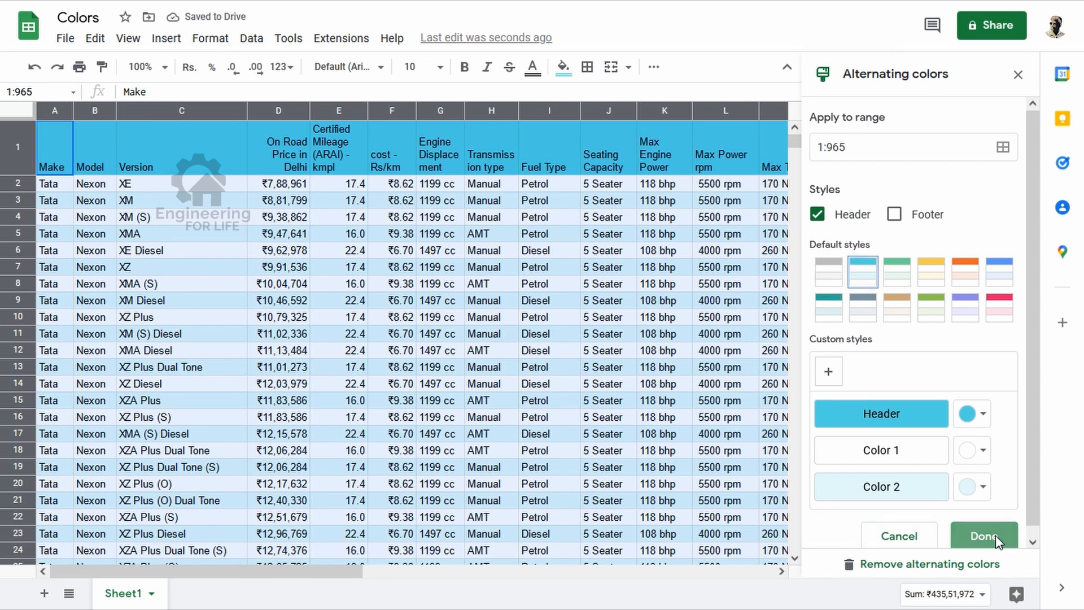